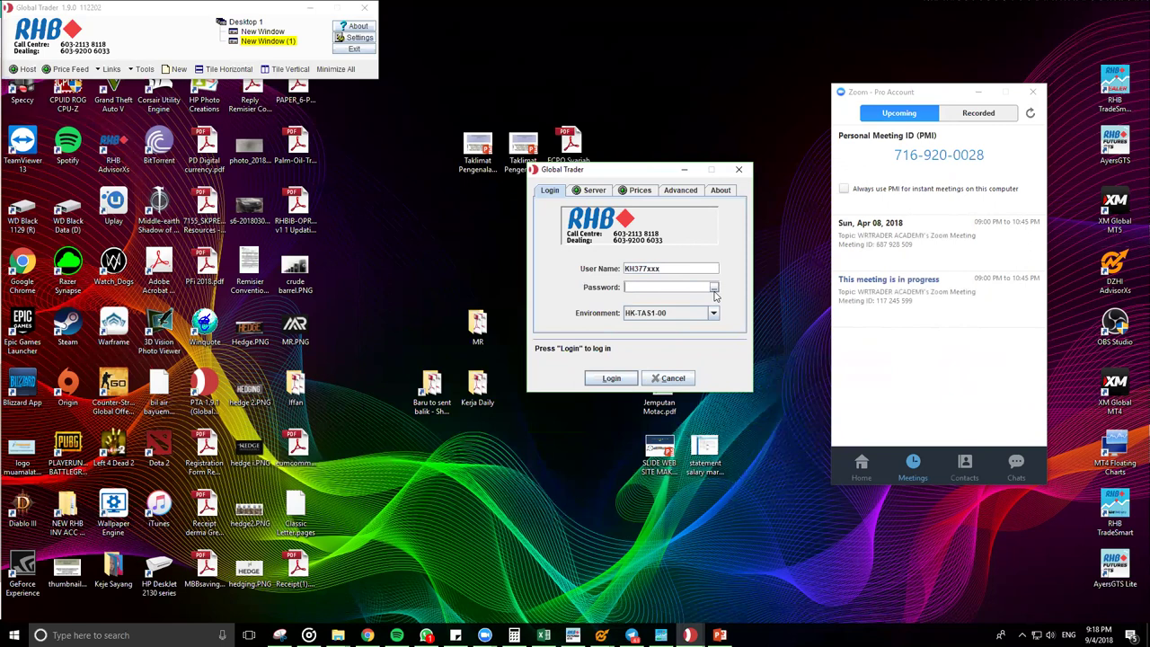
Review the login dialog's password-change fields and its Advanced logout and trade settings, and minimize the dialog.
{"action": "left_click", "coordinate": [714, 288]}
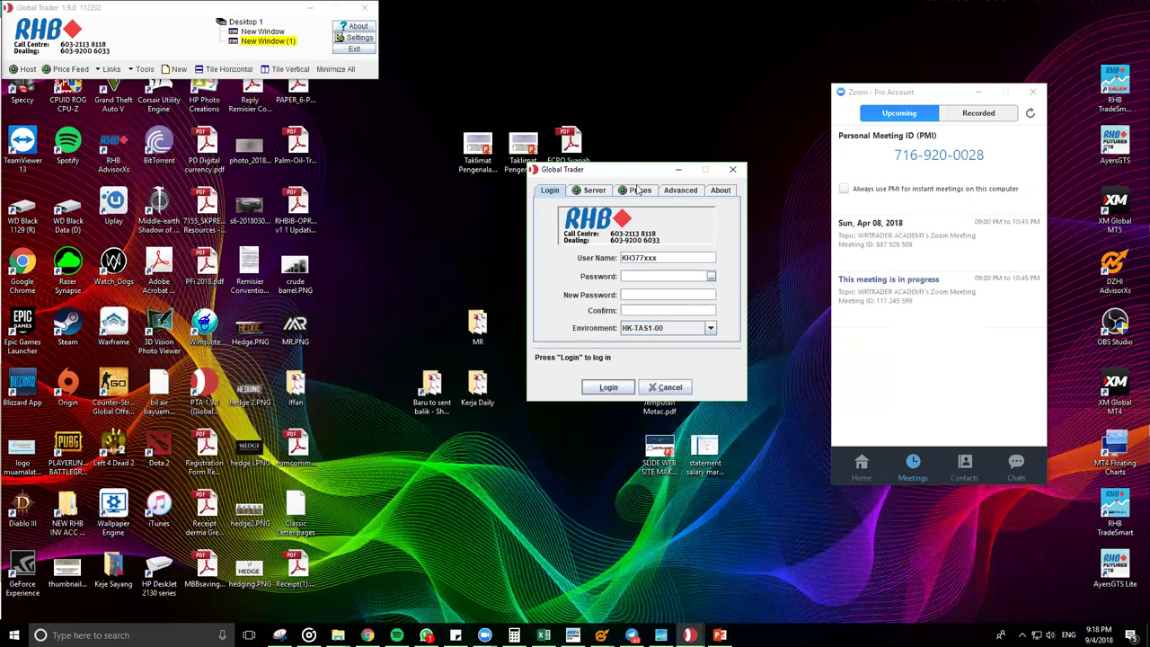
{"action": "left_click", "coordinate": [683, 192]}
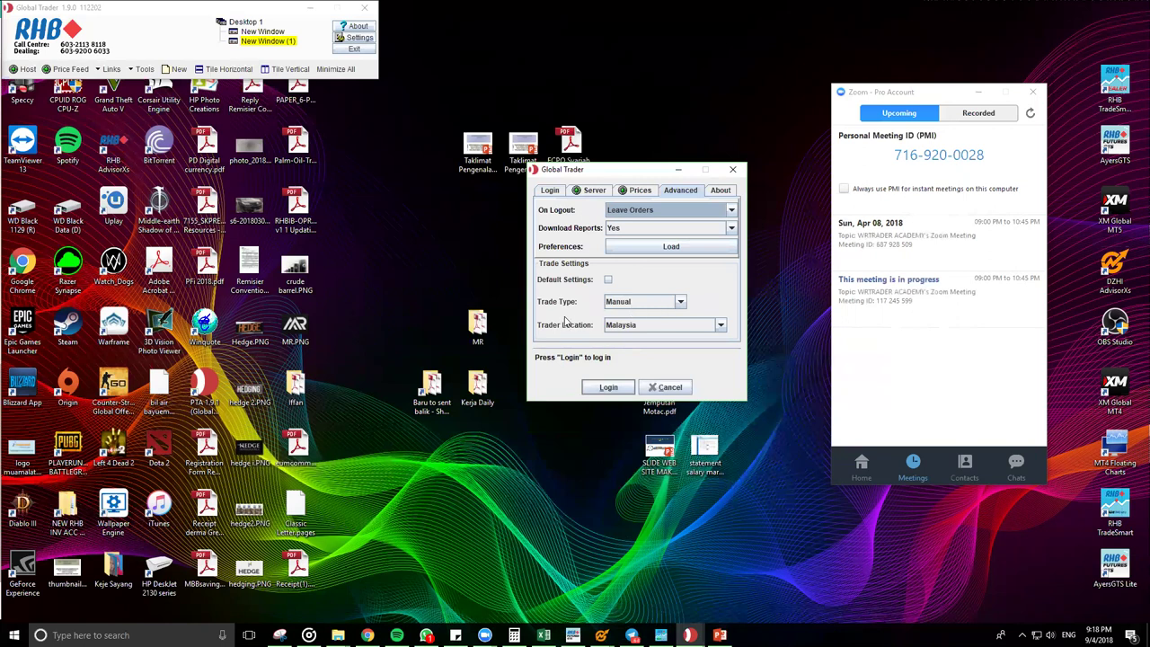
{"action": "left_click", "coordinate": [543, 192]}
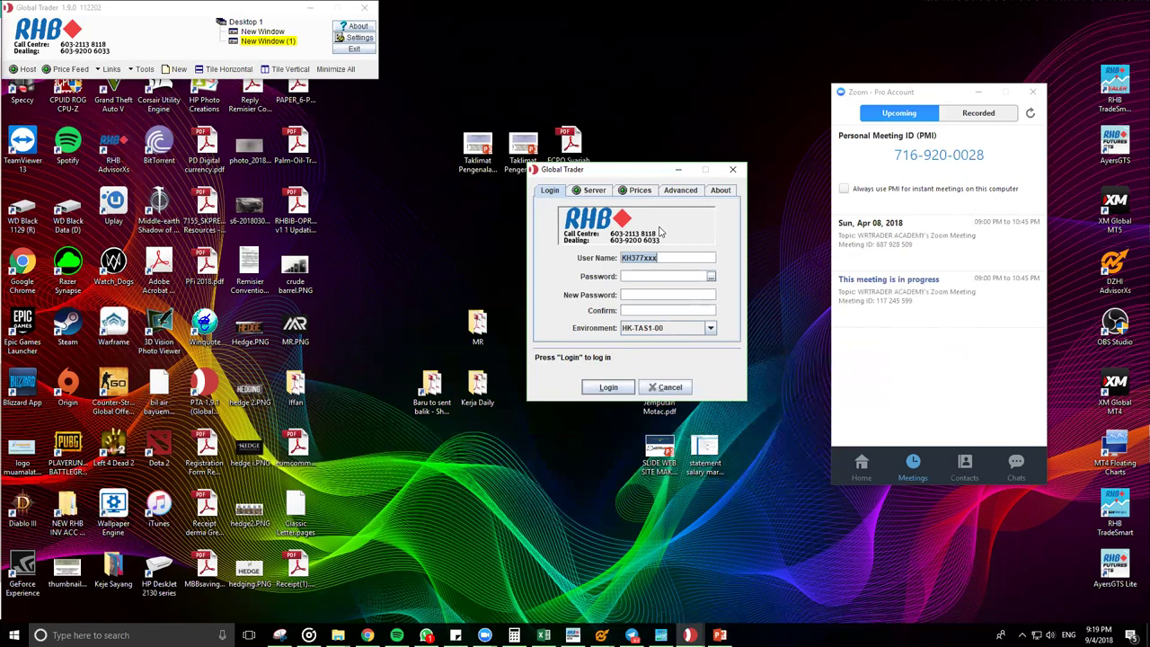
{"action": "key", "text": "Return"}
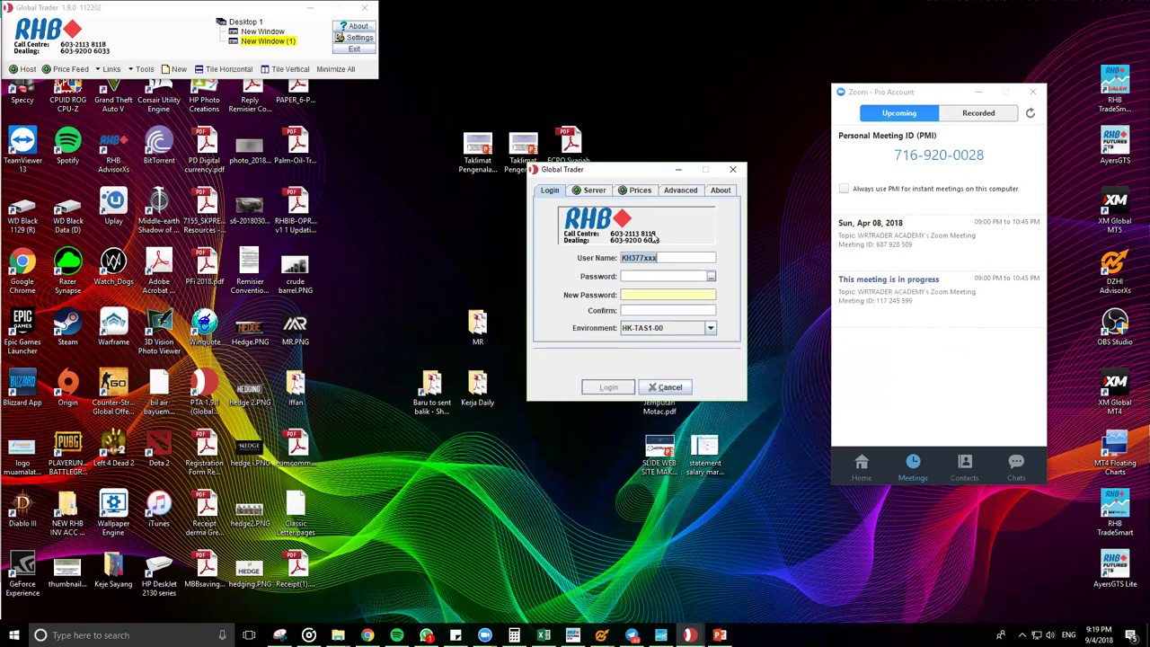
{"action": "left_click", "coordinate": [709, 280]}
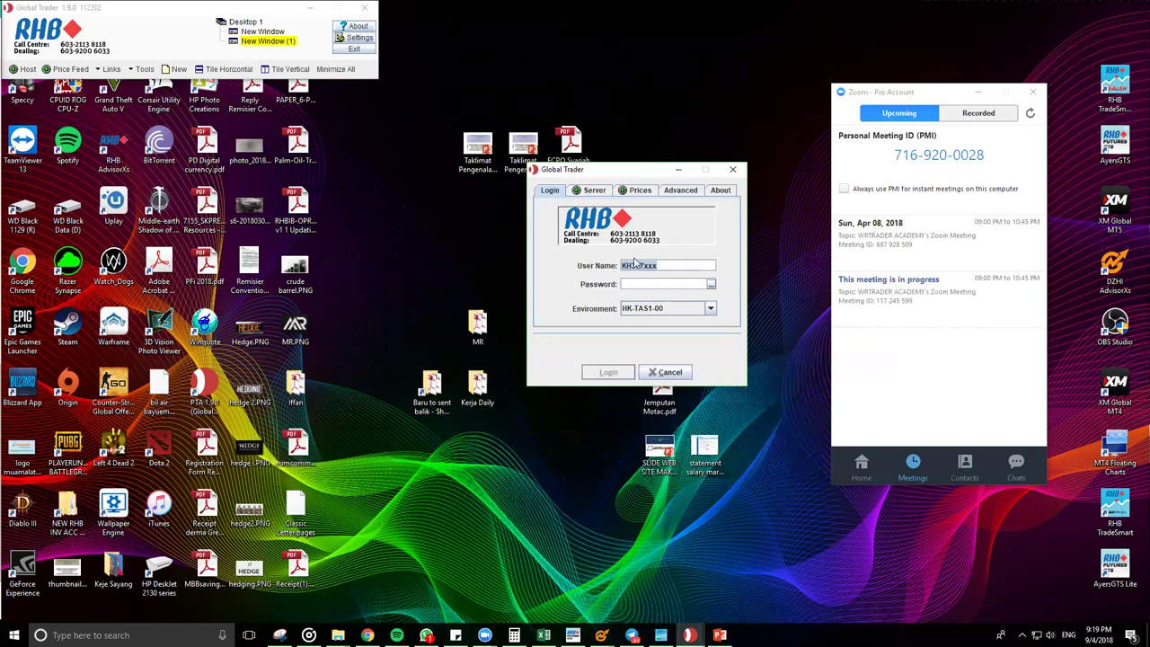
{"action": "left_click", "coordinate": [702, 265]}
{"action": "left_click", "coordinate": [677, 169]}
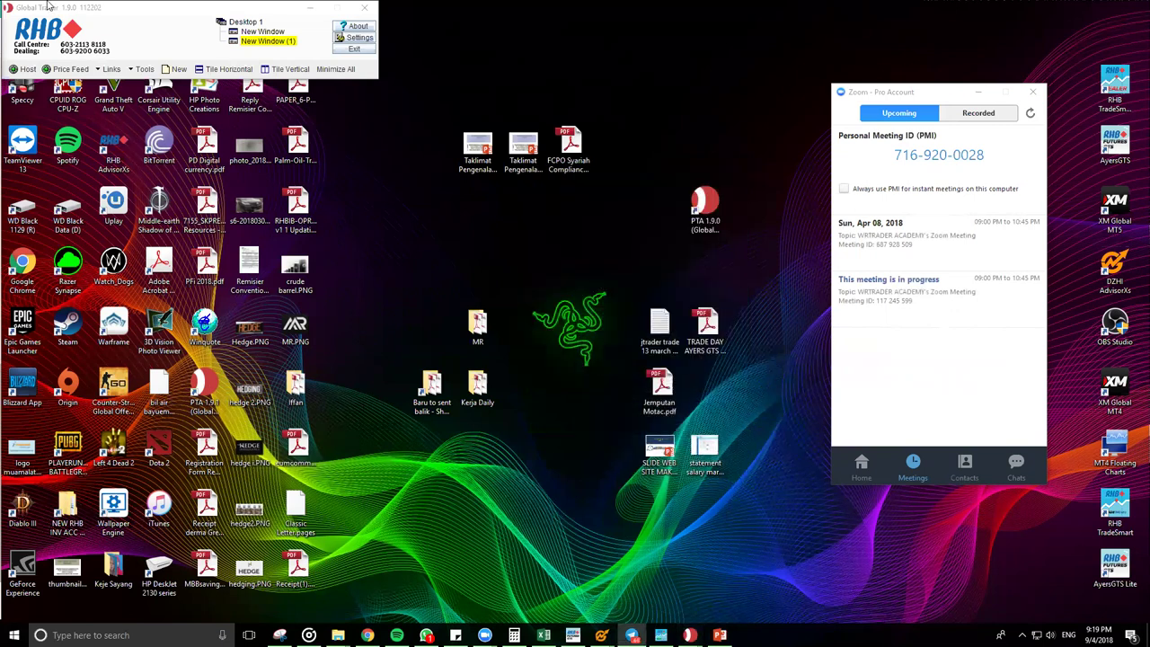
Move the main program window toward the screen's centre, view the Position settings, and close the Settings window with OK.
{"action": "left_click_drag", "start_coordinate": [103, 11], "coordinate": [488, 160]}
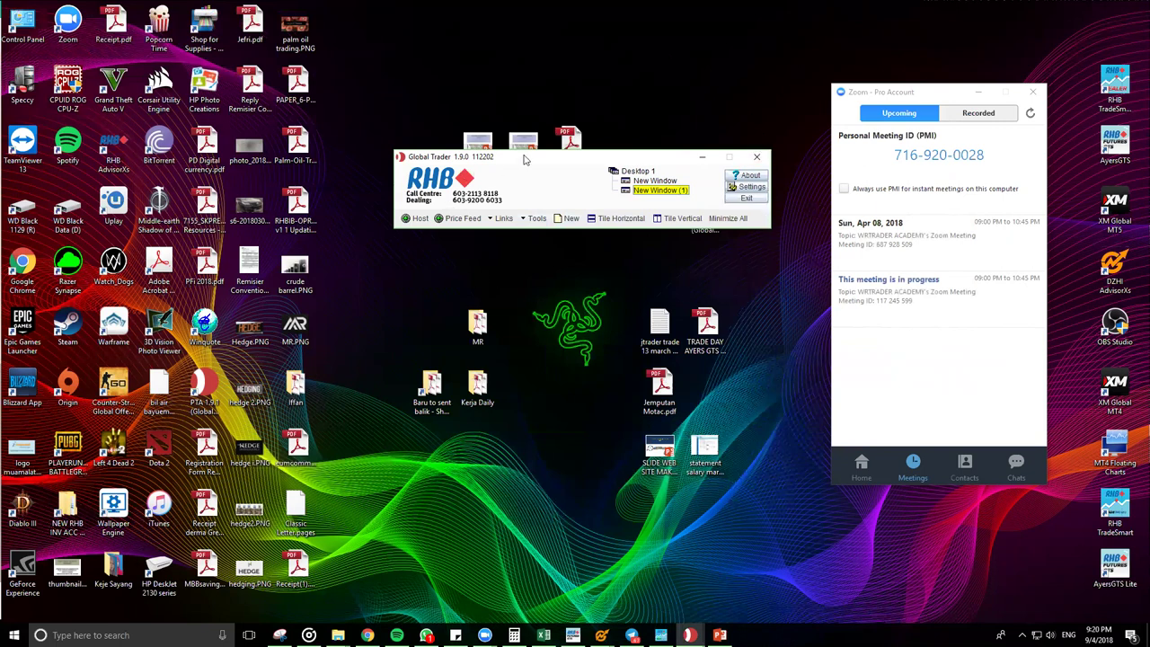
{"action": "left_click_drag", "start_coordinate": [526, 160], "coordinate": [567, 134]}
{"action": "left_click", "coordinate": [754, 160]}
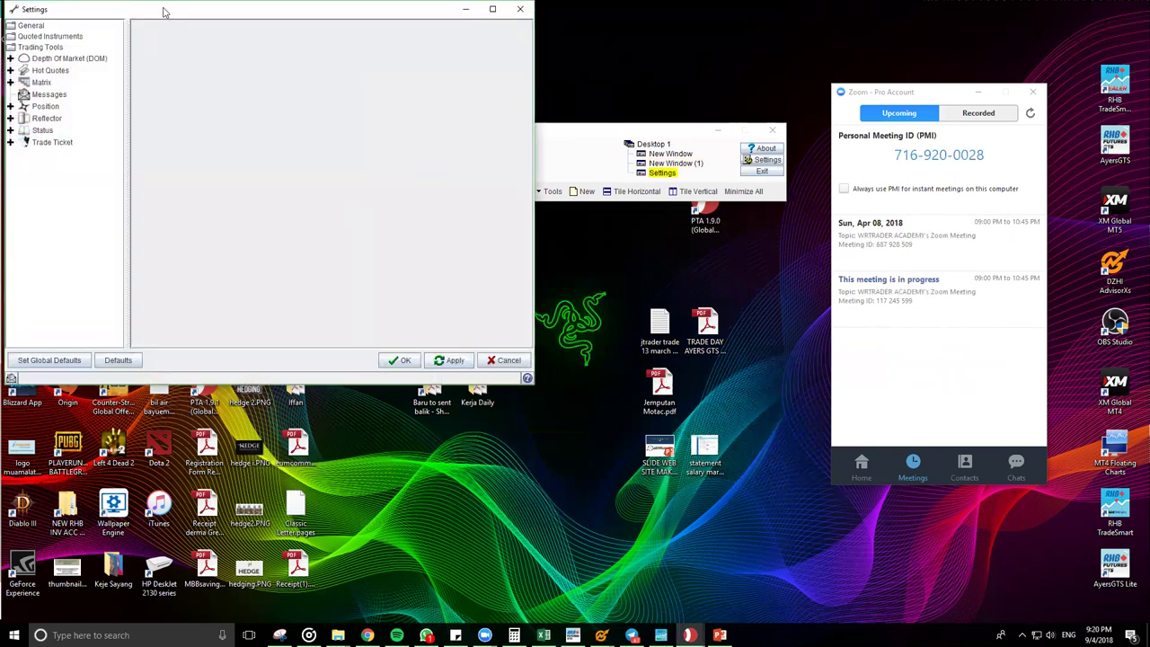
{"action": "left_click_drag", "start_coordinate": [163, 11], "coordinate": [518, 107]}
{"action": "left_click", "coordinate": [389, 202]}
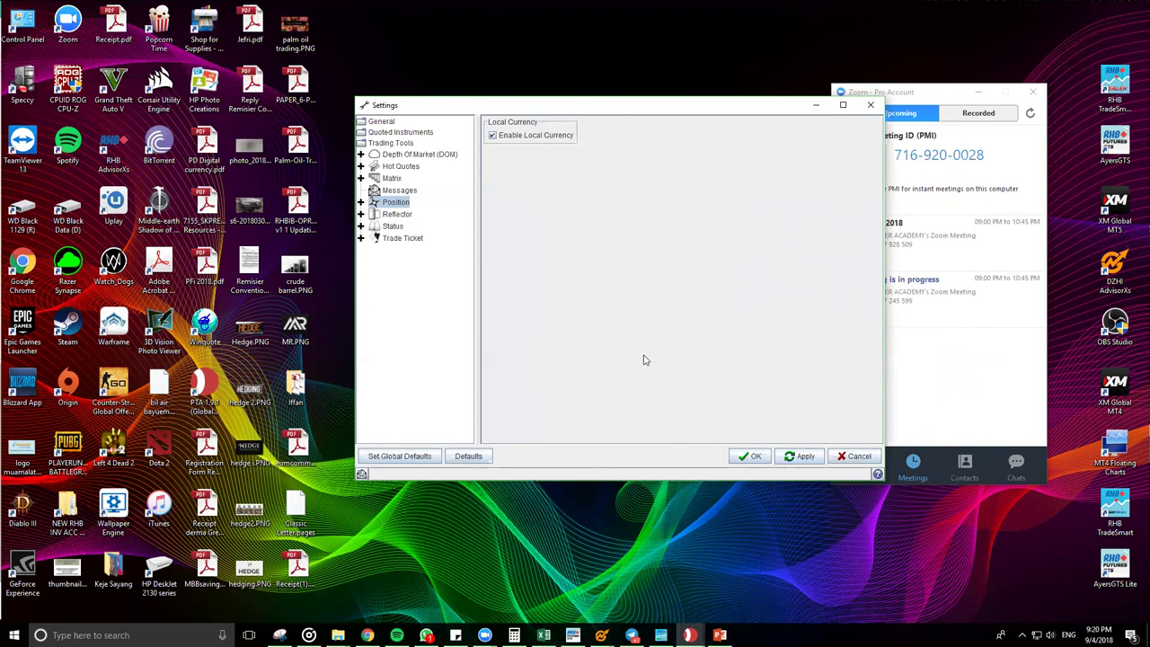
{"action": "left_click", "coordinate": [758, 456]}
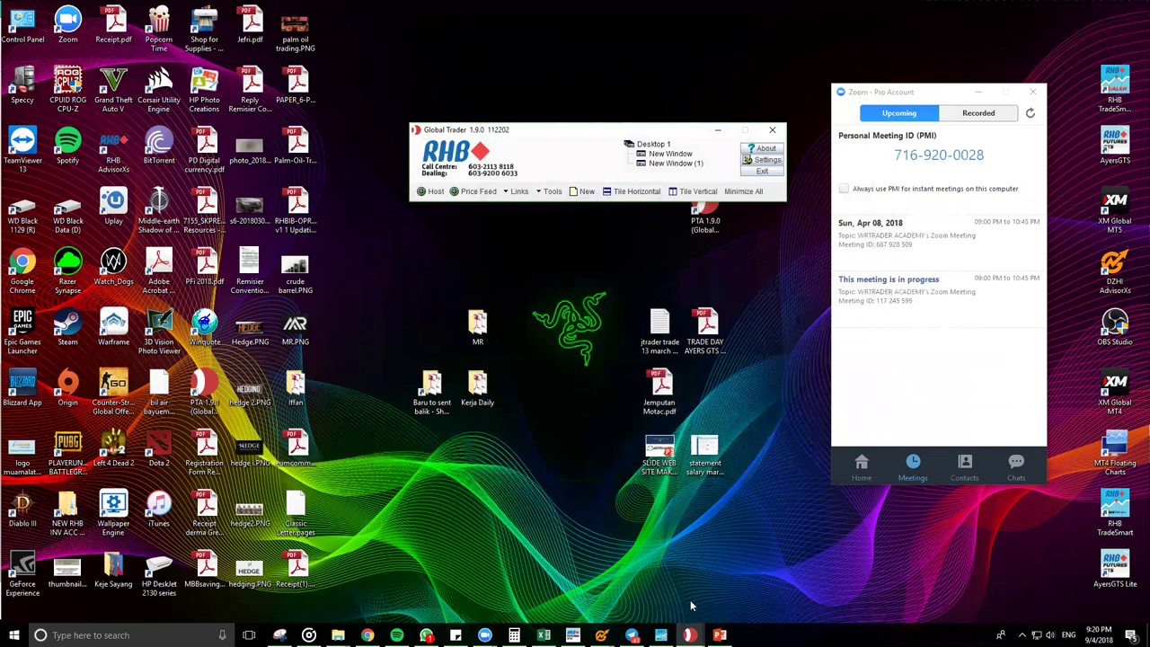
View the Hot Quotes in New Window and in New Window (1), minimizing each window after viewing.
{"action": "left_click", "coordinate": [690, 635]}
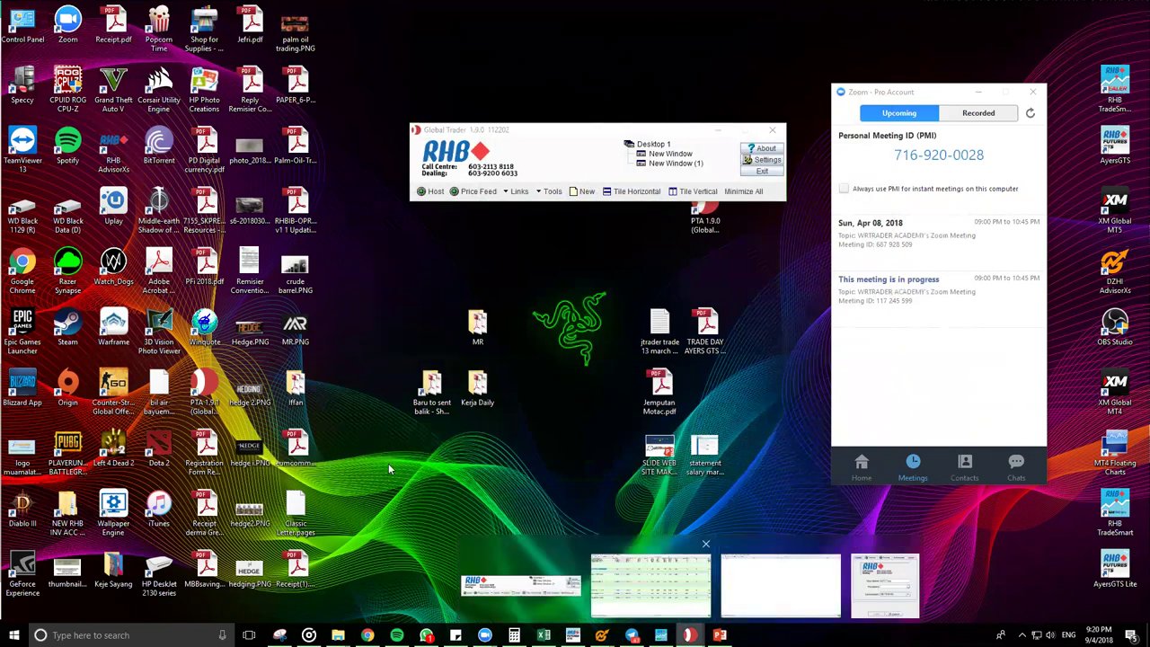
{"action": "left_click", "coordinate": [643, 575]}
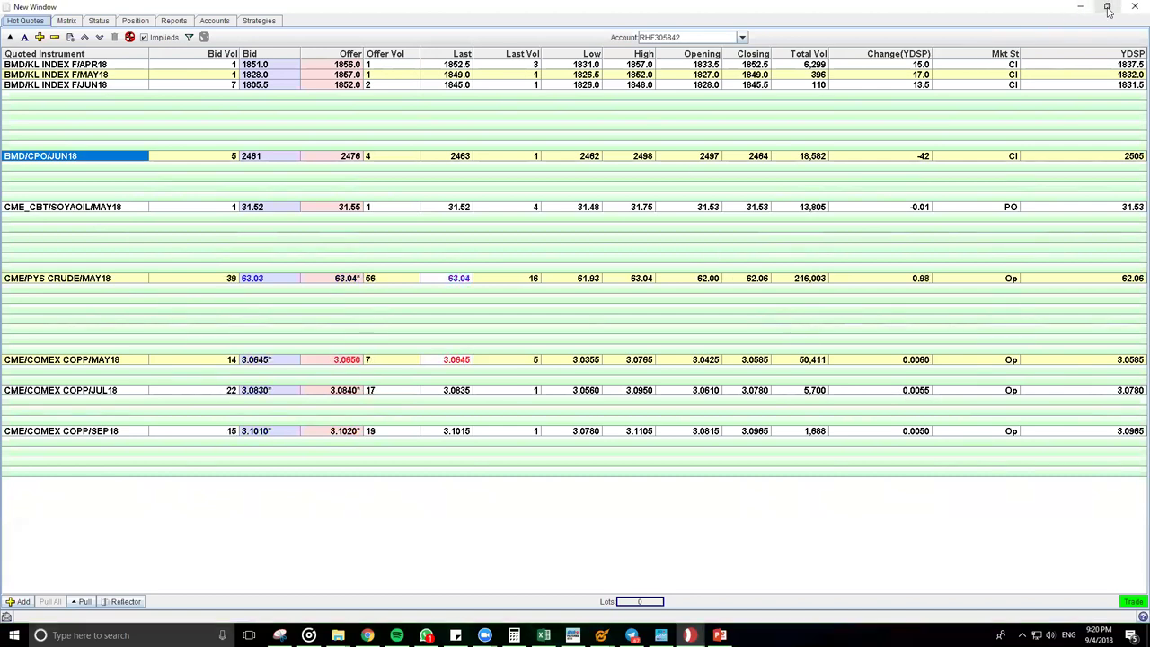
{"action": "left_click", "coordinate": [1081, 5]}
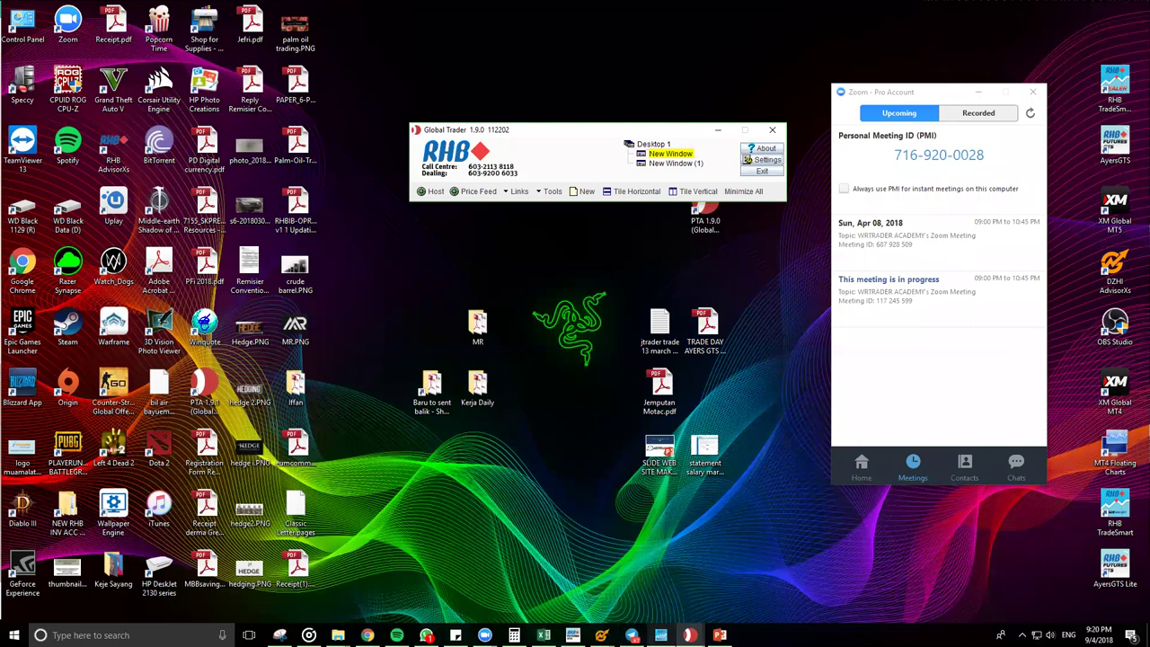
{"action": "mouse_move", "coordinate": [632, 634]}
{"action": "left_click", "coordinate": [795, 575]}
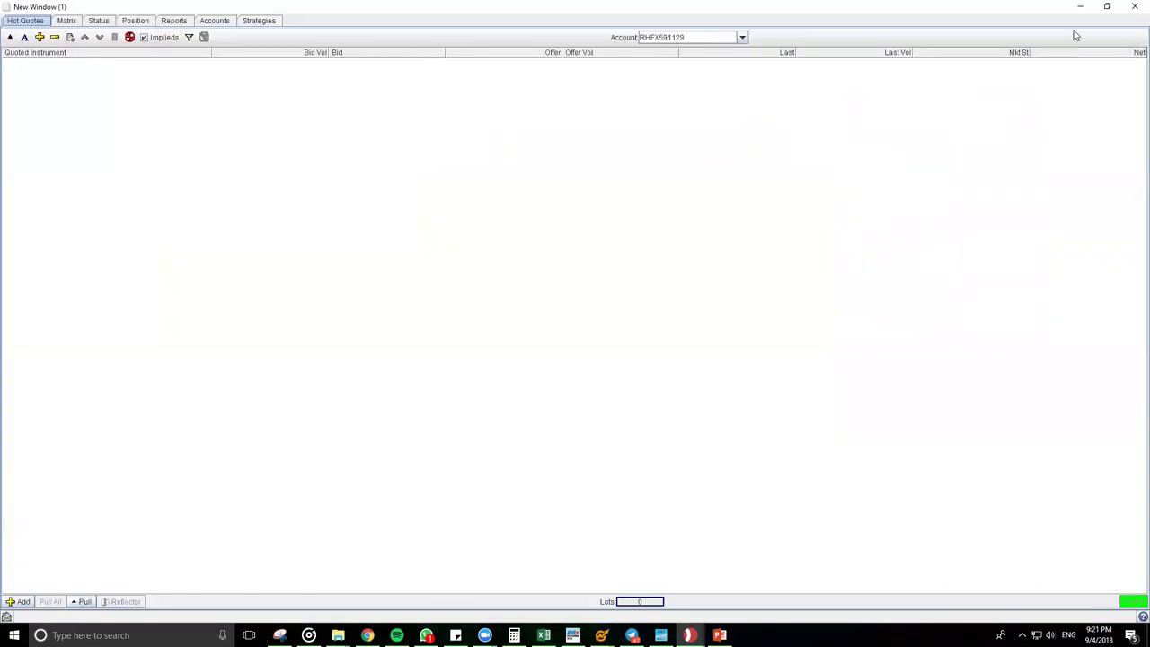
{"action": "left_click", "coordinate": [1077, 5]}
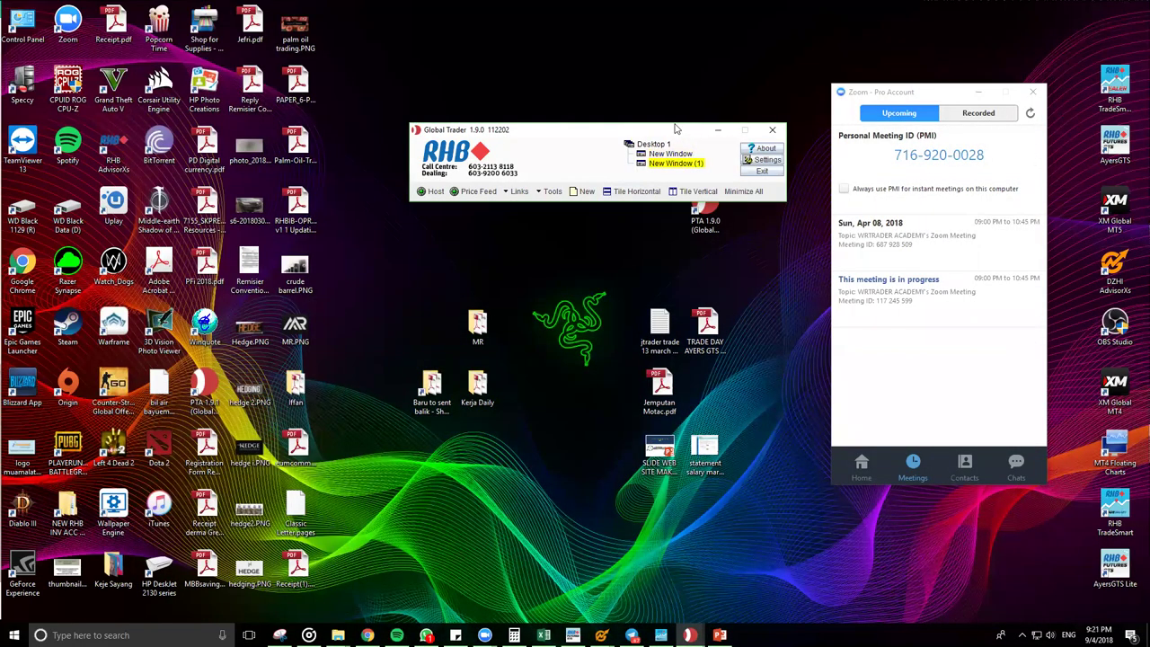
{"action": "left_click_drag", "start_coordinate": [683, 130], "coordinate": [648, 41]}
{"action": "mouse_move", "coordinate": [689, 633]}
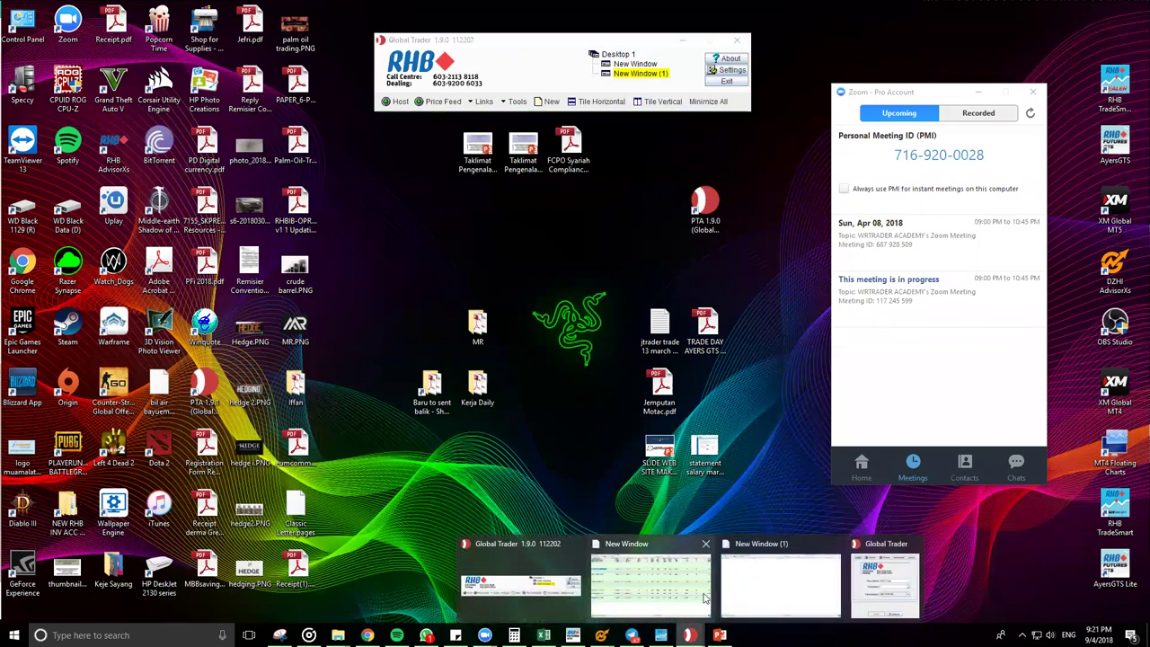
{"action": "left_click", "coordinate": [701, 589]}
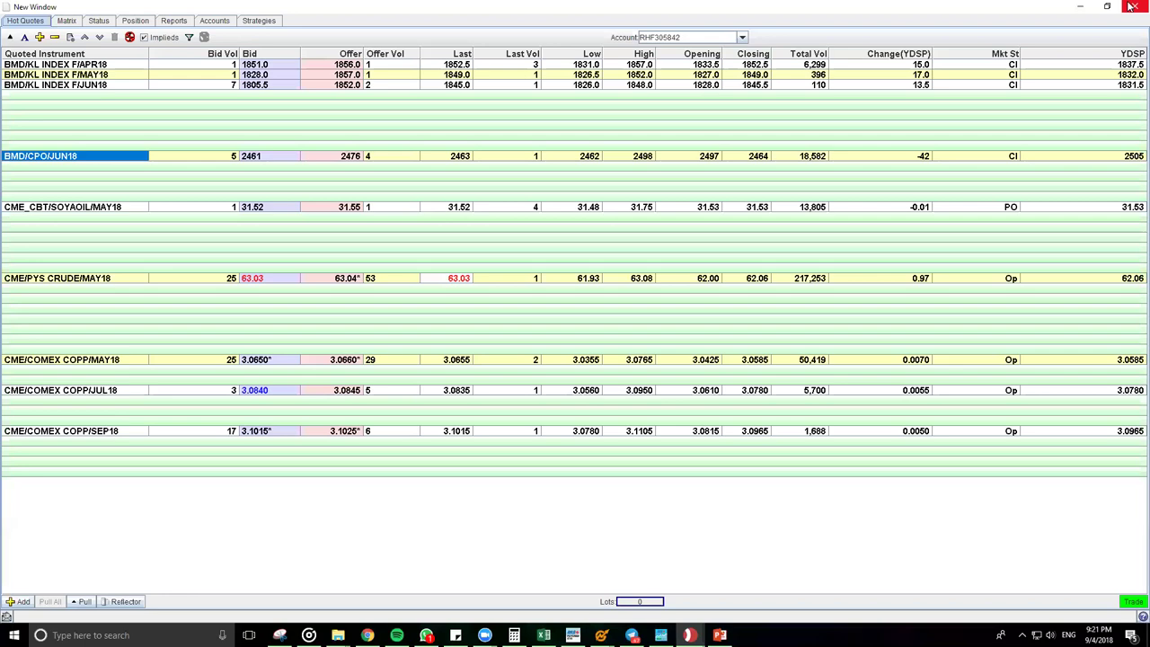
{"action": "left_click", "coordinate": [1081, 8]}
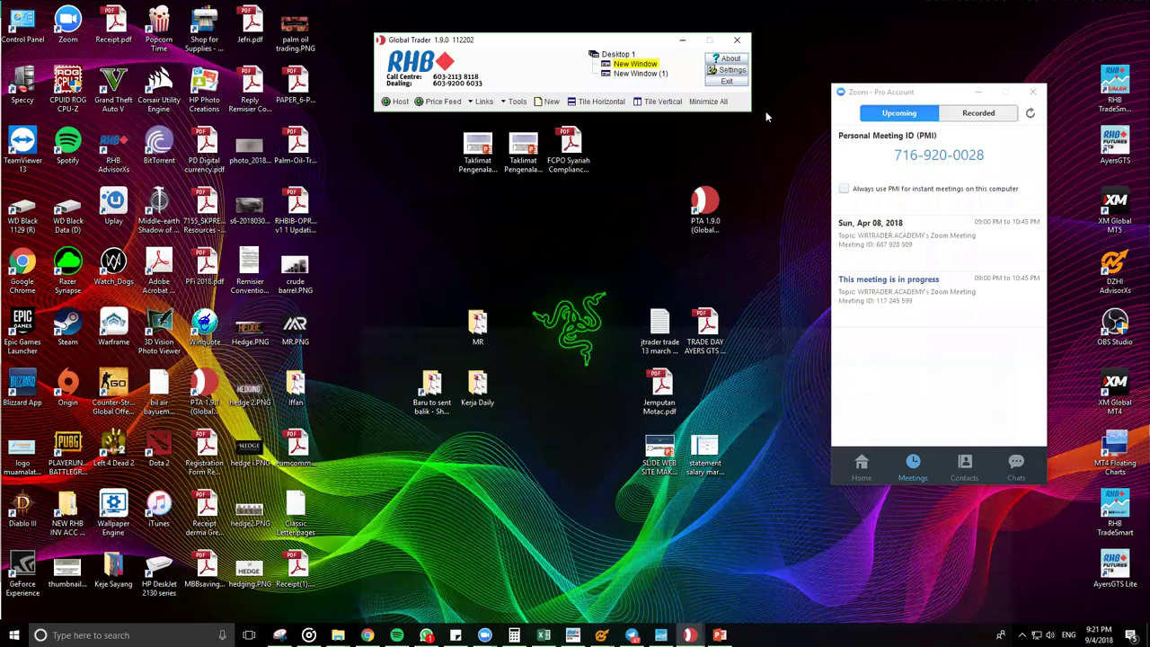
Request to exit the trading platform but decline the confirmation, and review New Window's quotes before minimizing it.
{"action": "left_click", "coordinate": [728, 82]}
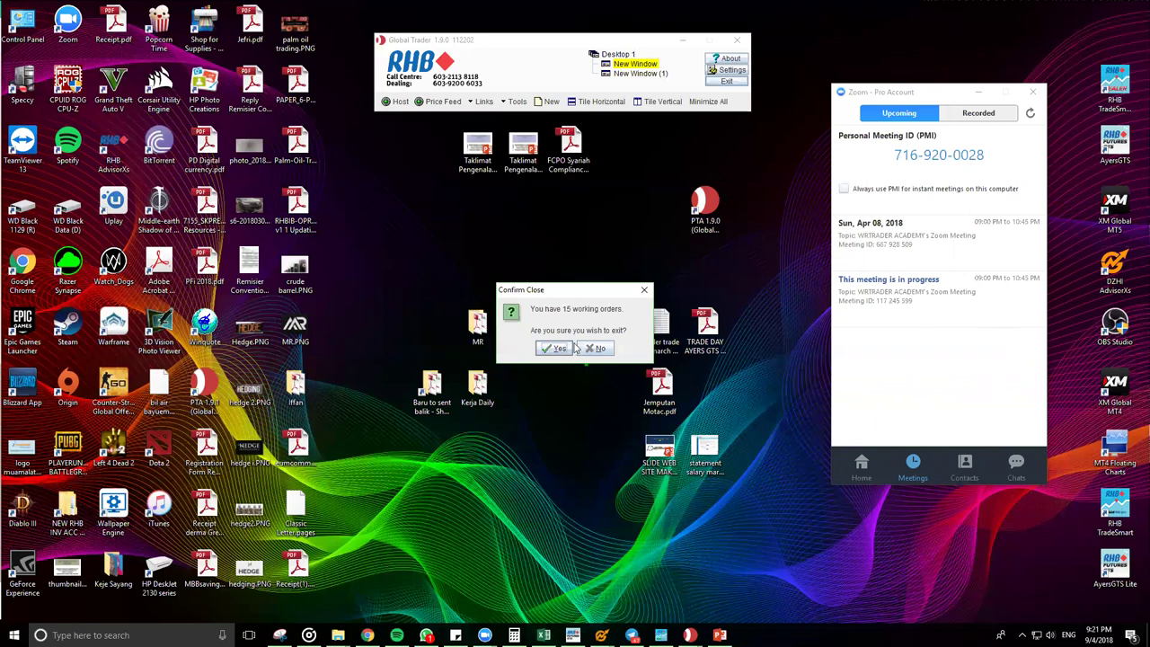
{"action": "left_click", "coordinate": [581, 350]}
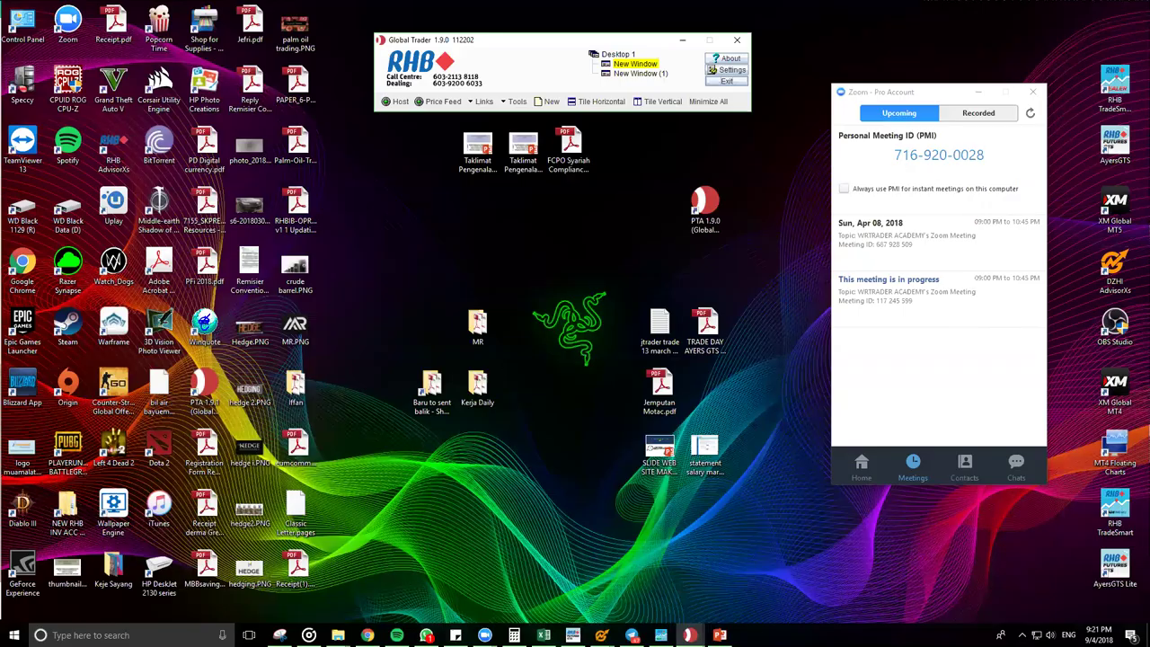
{"action": "left_click", "coordinate": [690, 635]}
{"action": "left_click", "coordinate": [668, 595]}
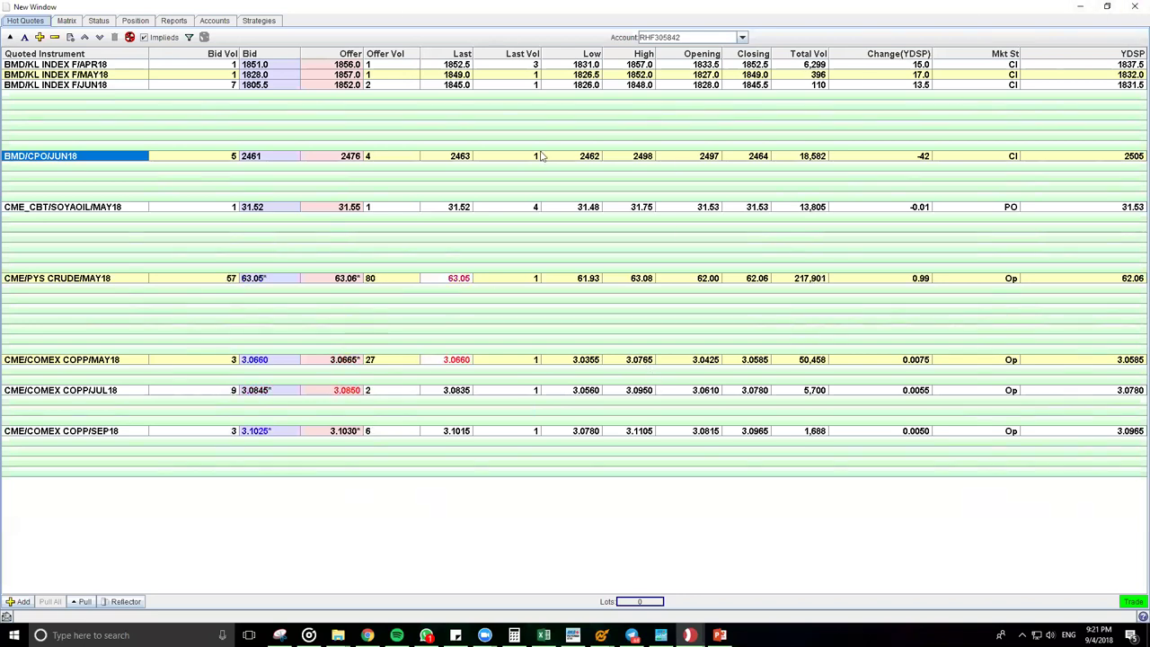
{"action": "left_click", "coordinate": [1079, 6]}
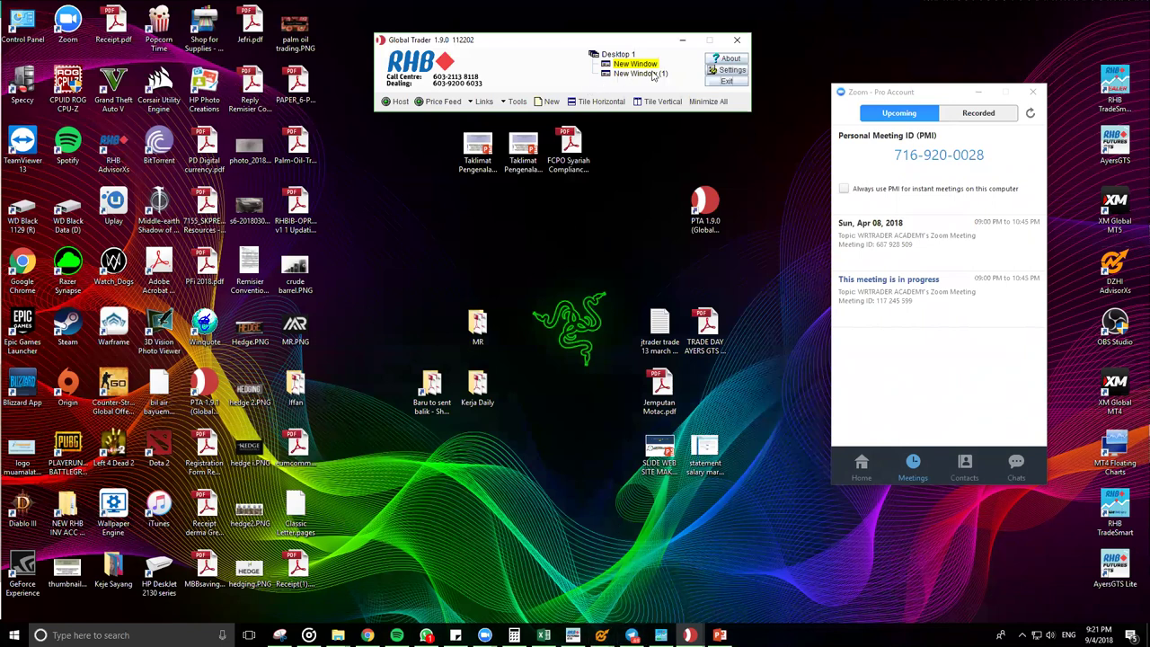
Open New Window (1) and insert a block of blank rows in its empty Hot Quotes list.
{"action": "mouse_move", "coordinate": [690, 635]}
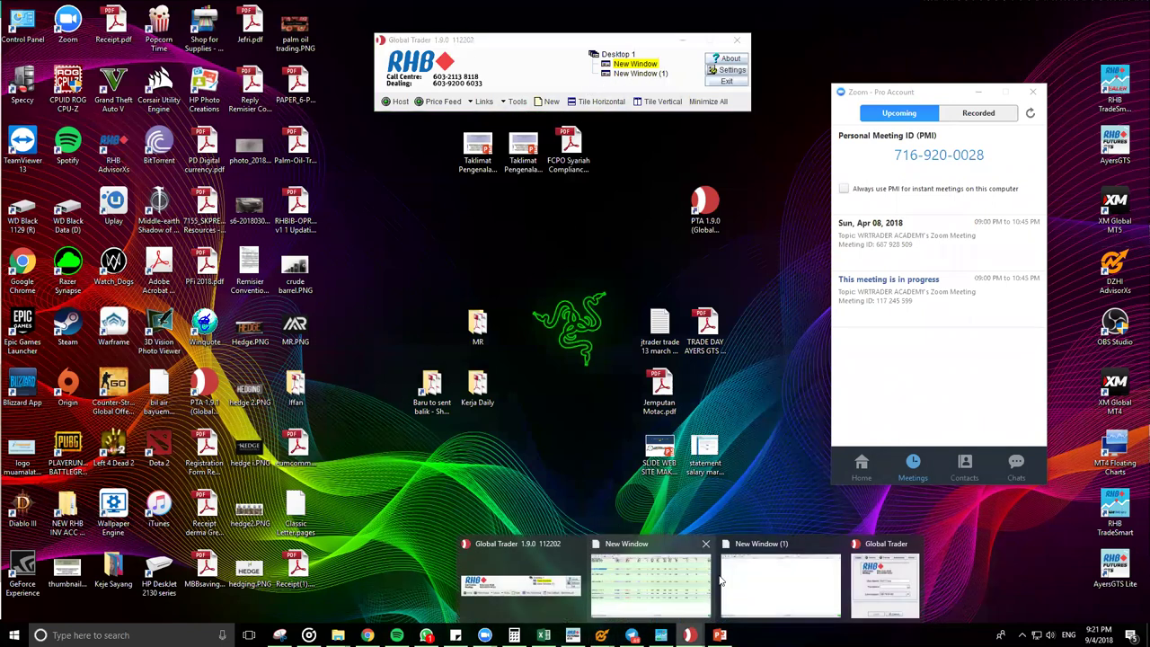
{"action": "left_click", "coordinate": [754, 570]}
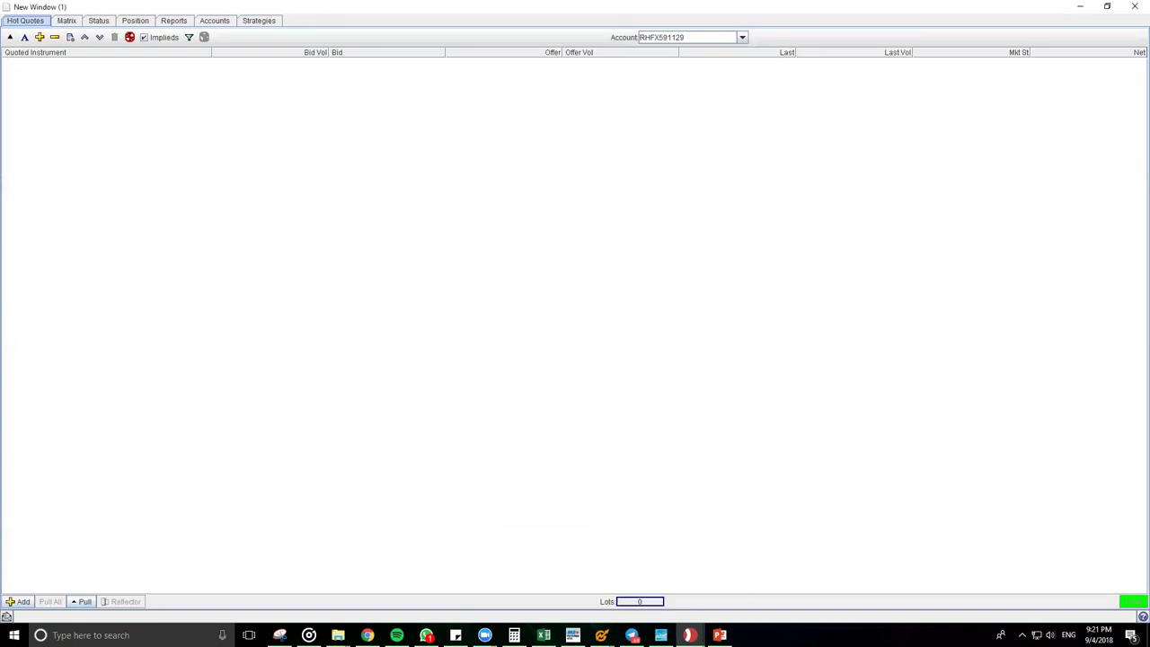
{"action": "left_click", "coordinate": [70, 36]}
{"action": "left_click", "coordinate": [70, 37]}
{"action": "left_click", "coordinate": [70, 37]}
{"action": "left_click", "coordinate": [70, 37]}
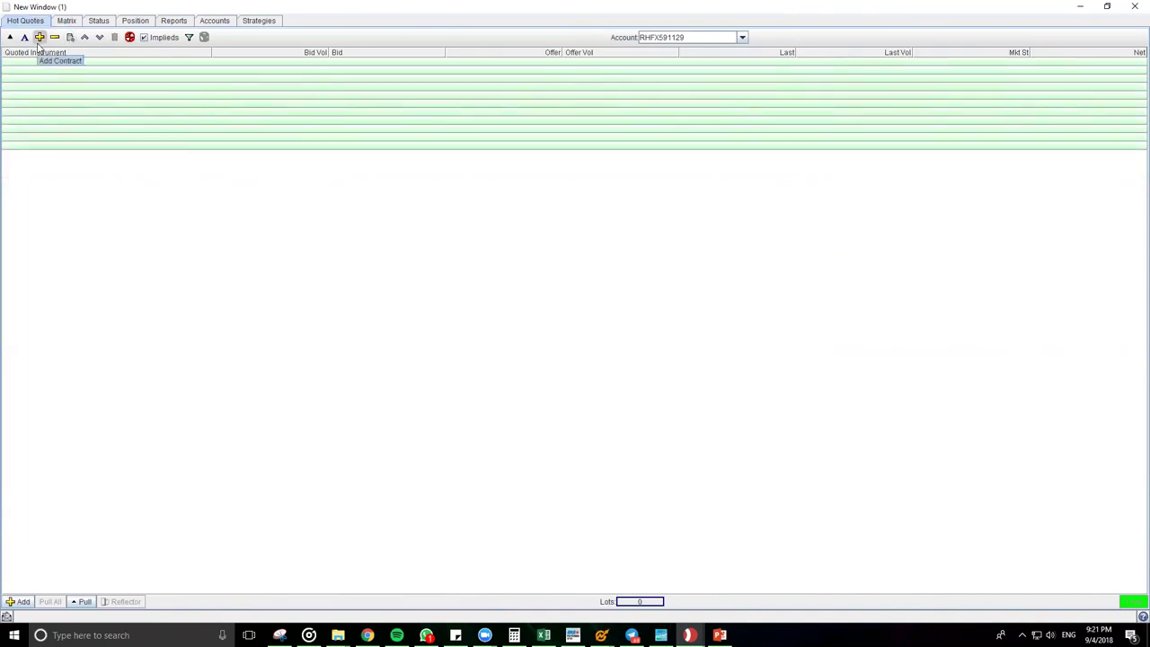
Add the BMD CPO futures contract JUN18 to the Hot Quotes list.
{"action": "left_click", "coordinate": [40, 38]}
{"action": "double_click", "coordinate": [51, 59]}
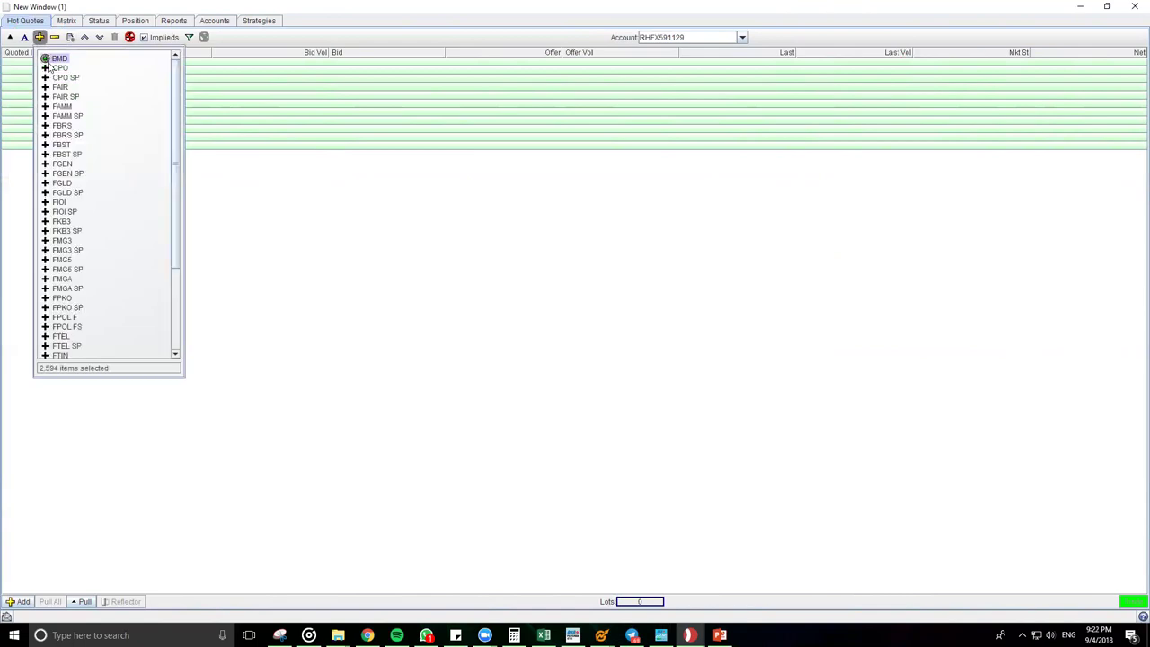
{"action": "double_click", "coordinate": [54, 68]}
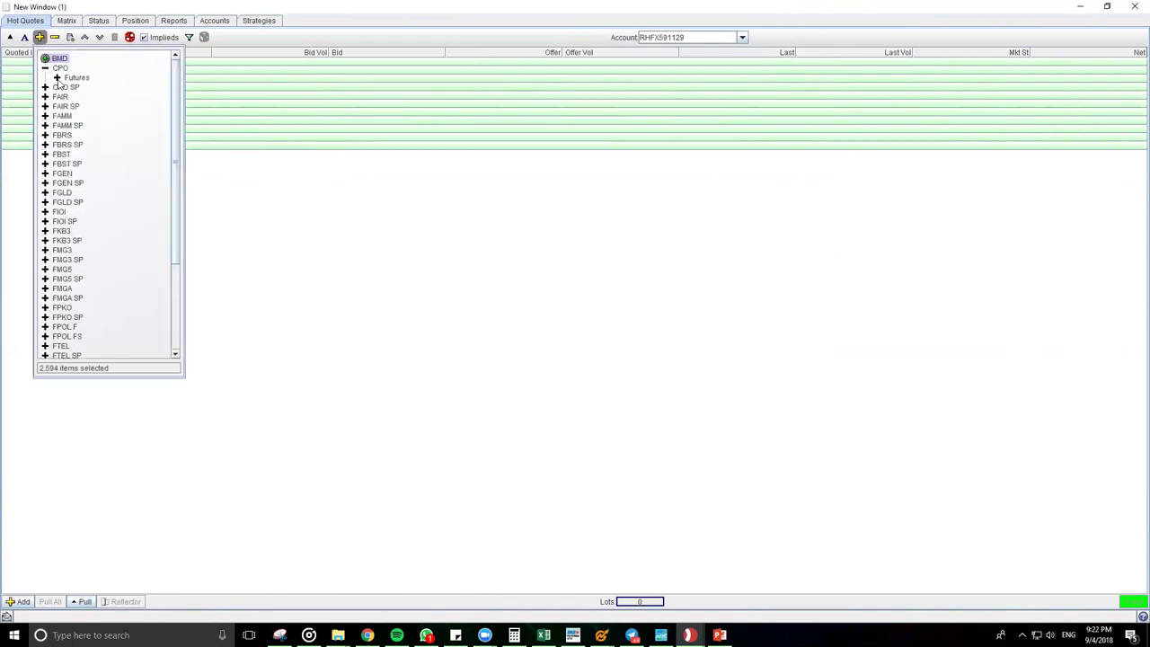
{"action": "left_click", "coordinate": [57, 78]}
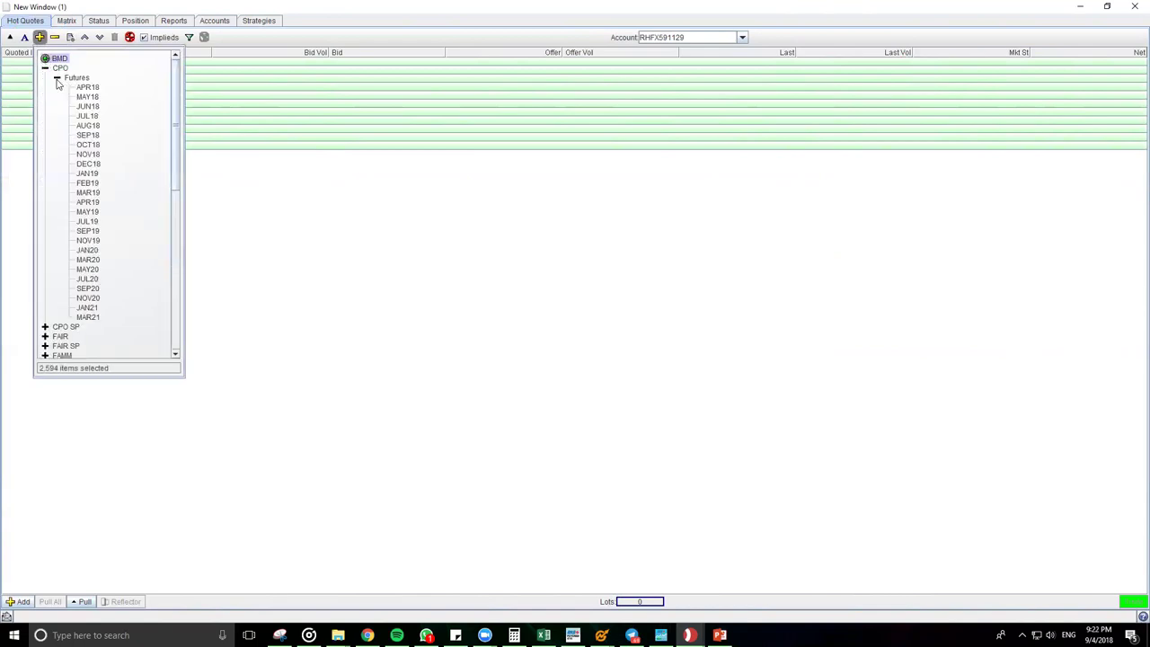
{"action": "double_click", "coordinate": [94, 108]}
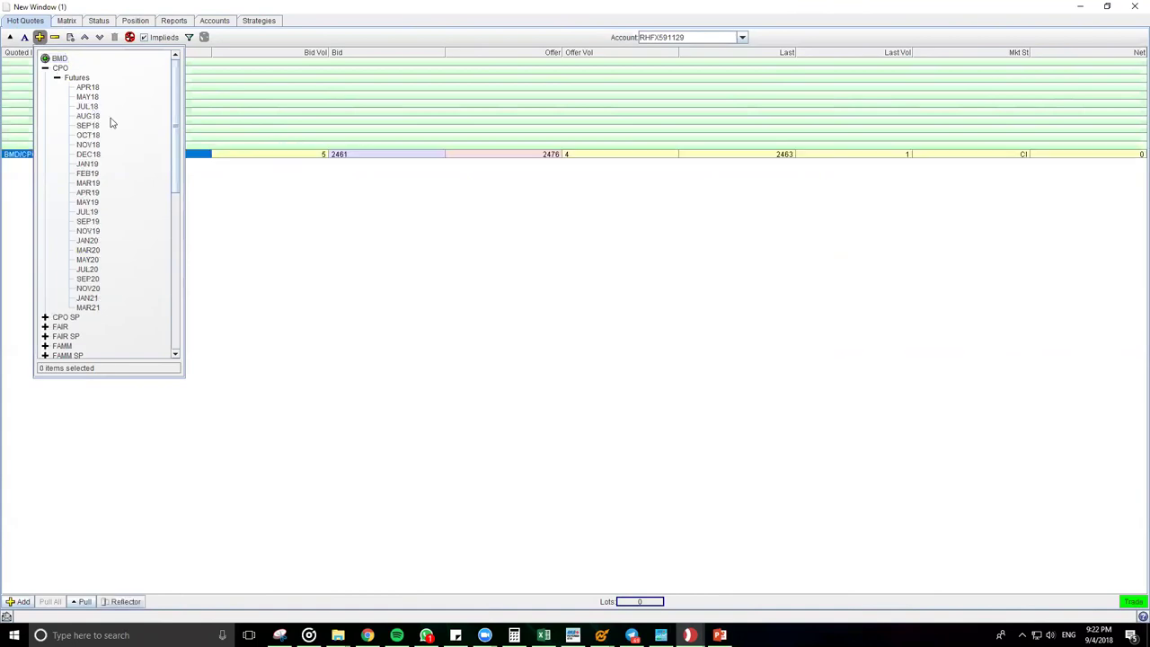
Add the BMD CPO futures contract AUG18 to the Hot Quotes list and remove it again.
{"action": "double_click", "coordinate": [87, 117]}
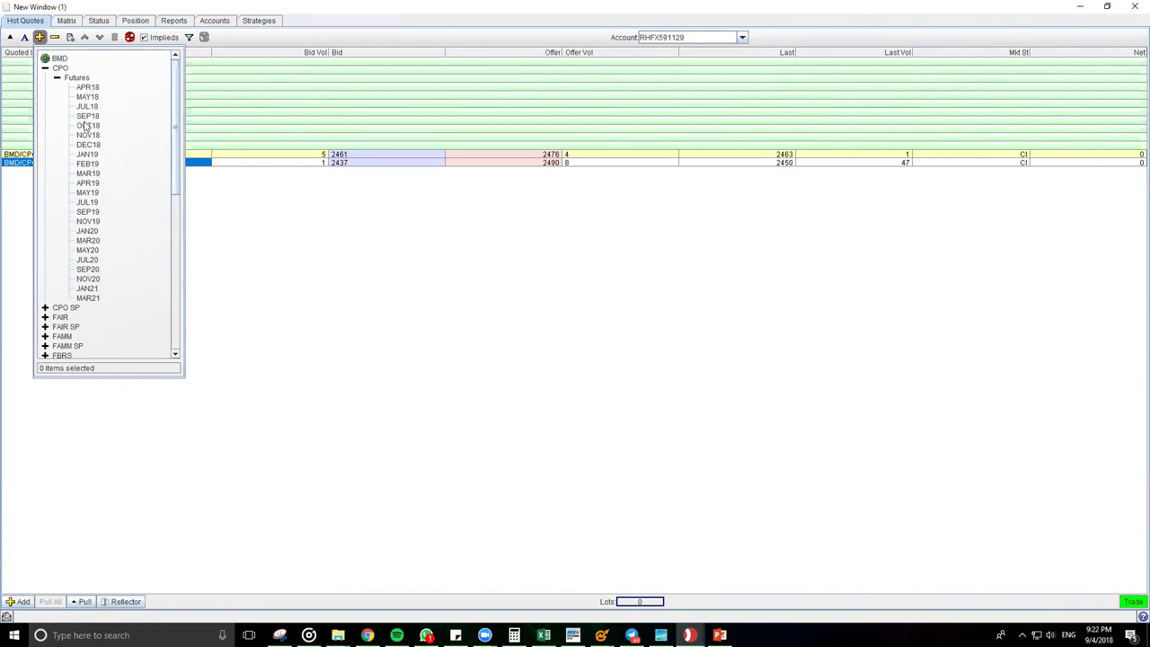
{"action": "double_click", "coordinate": [86, 126]}
{"action": "left_click", "coordinate": [303, 230]}
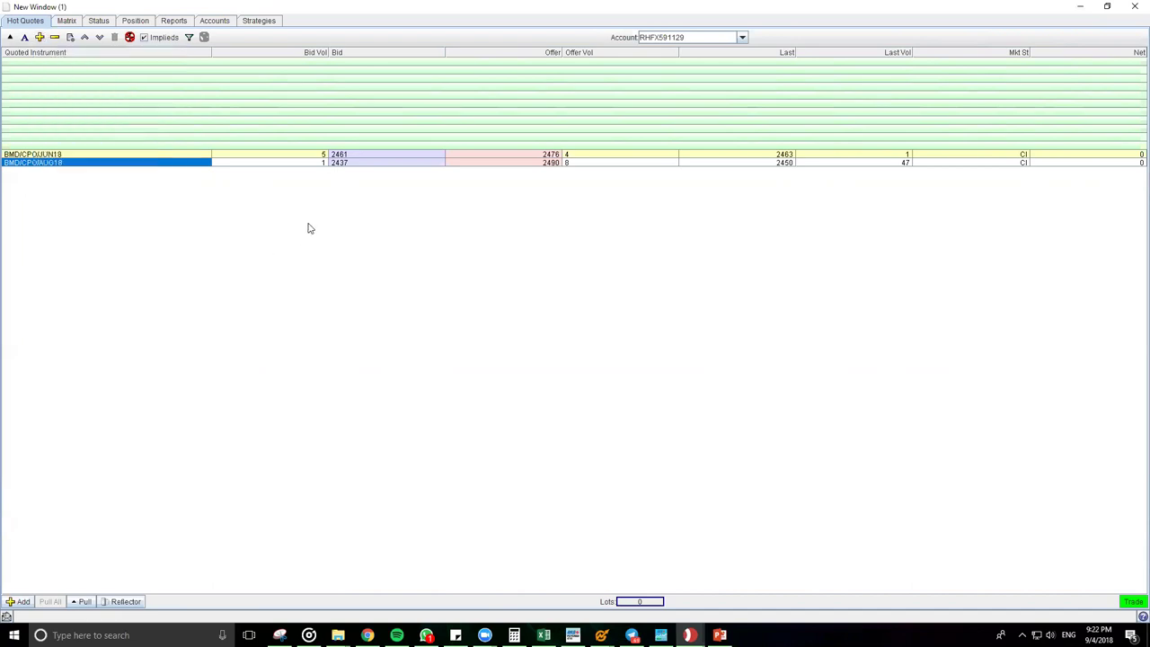
{"action": "left_click", "coordinate": [38, 156]}
{"action": "left_click", "coordinate": [30, 163]}
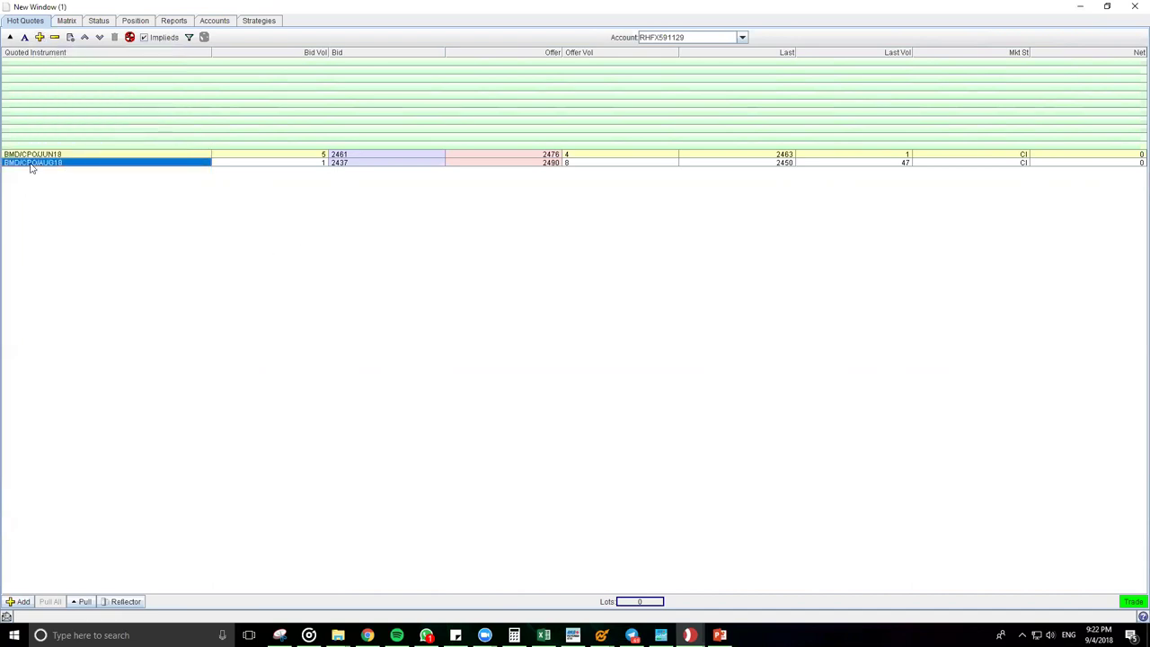
{"action": "left_click", "coordinate": [55, 38]}
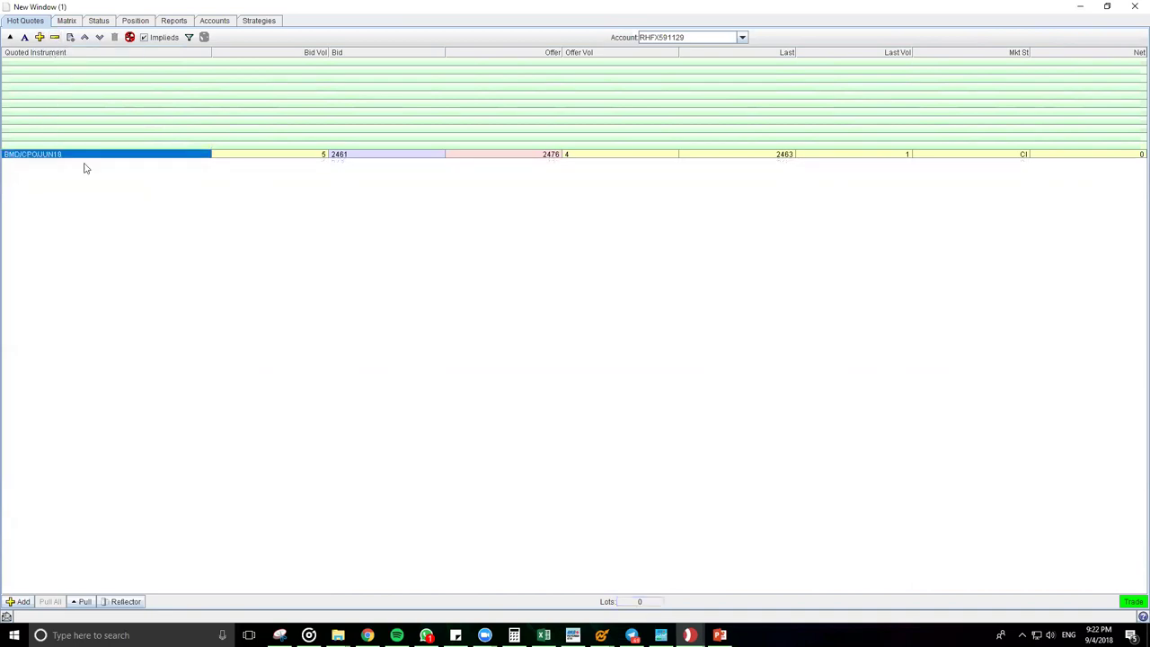
Move the CPO JUN18 contract up seven rows in the Hot Quotes list, between the blank rows.
{"action": "left_click", "coordinate": [84, 38]}
{"action": "left_click", "coordinate": [84, 38]}
{"action": "left_click", "coordinate": [85, 38]}
{"action": "left_click", "coordinate": [85, 38]}
{"action": "left_click", "coordinate": [85, 38]}
{"action": "left_click", "coordinate": [84, 37]}
{"action": "left_click", "coordinate": [84, 38]}
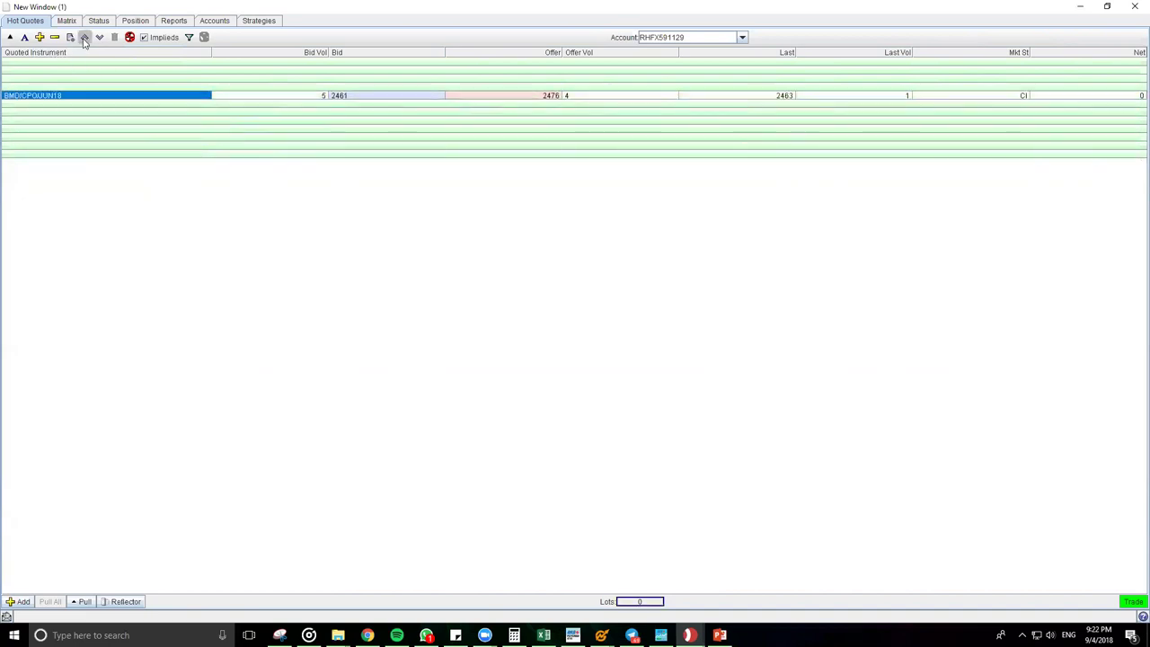
{"action": "double_click", "coordinate": [169, 96]}
{"action": "double_click", "coordinate": [169, 96]}
Add the CME_CBT SOYAOIL futures contract MAY18 to the Hot Quotes list.
{"action": "left_click", "coordinate": [40, 37]}
{"action": "left_click", "coordinate": [45, 68]}
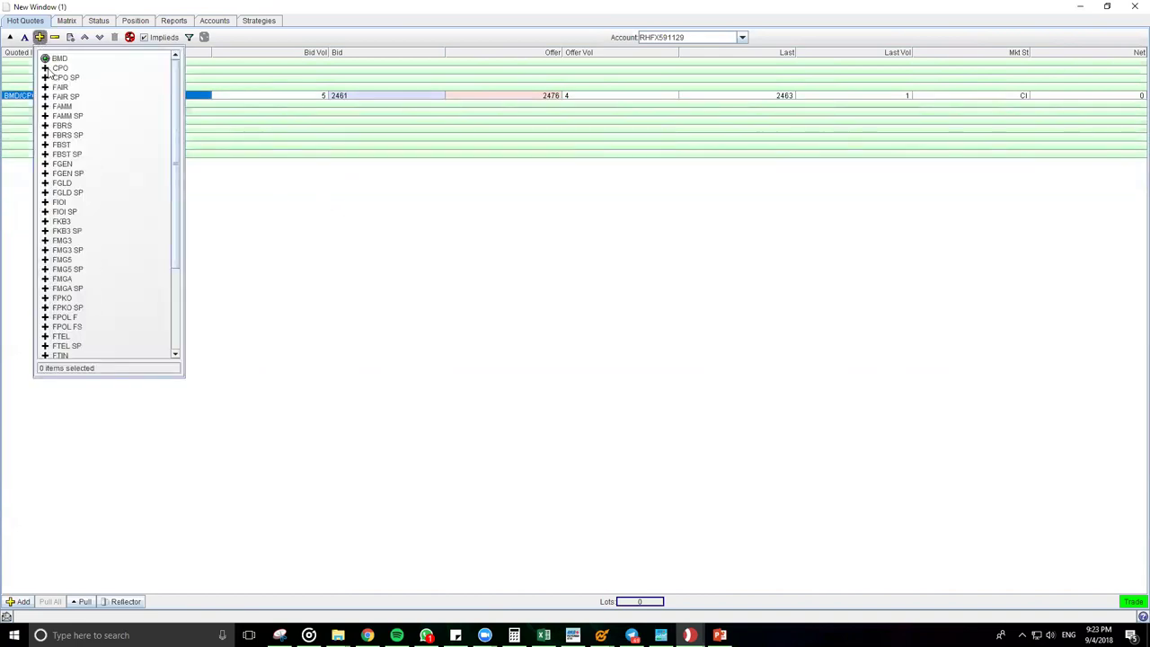
{"action": "double_click", "coordinate": [50, 59]}
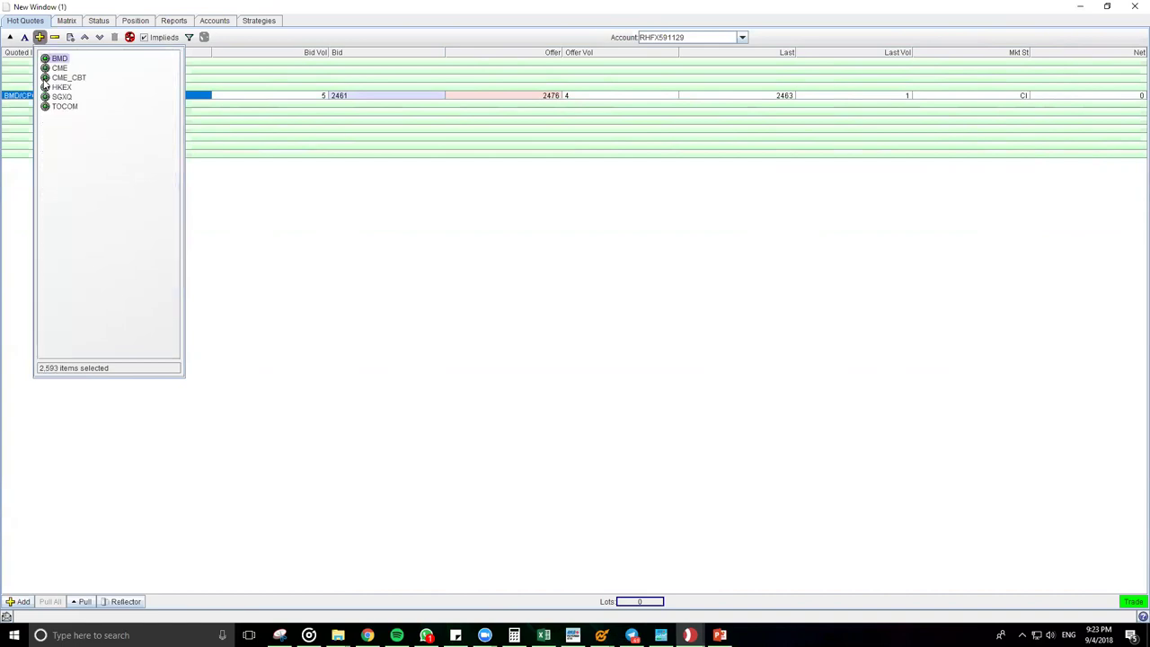
{"action": "double_click", "coordinate": [49, 78]}
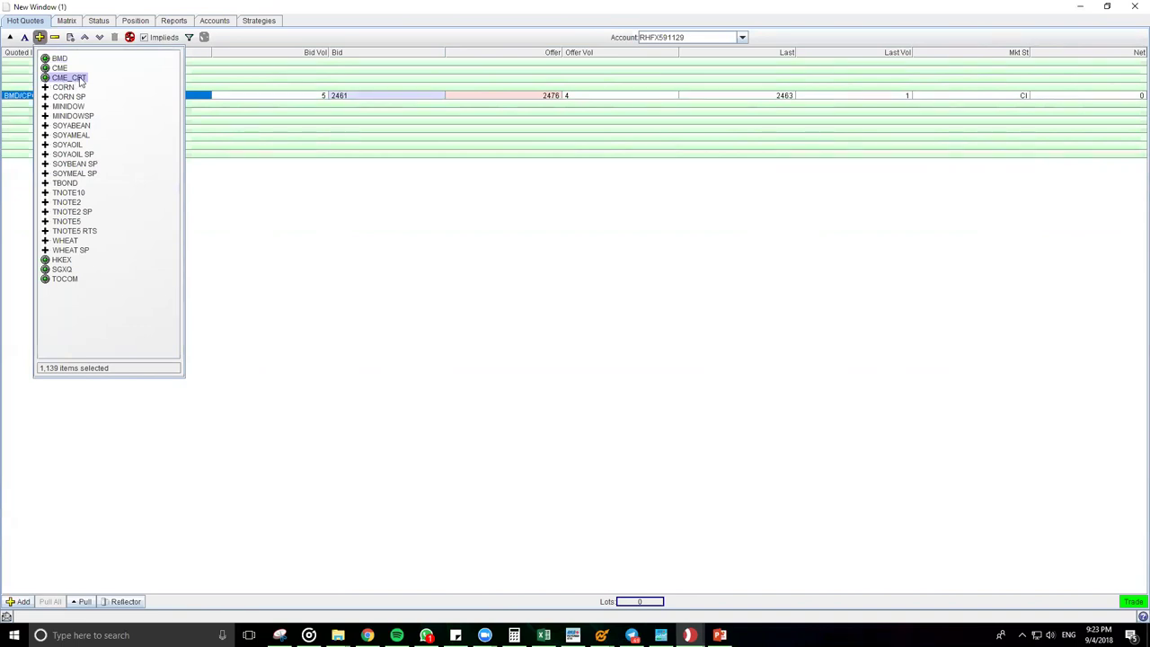
{"action": "left_click", "coordinate": [81, 134]}
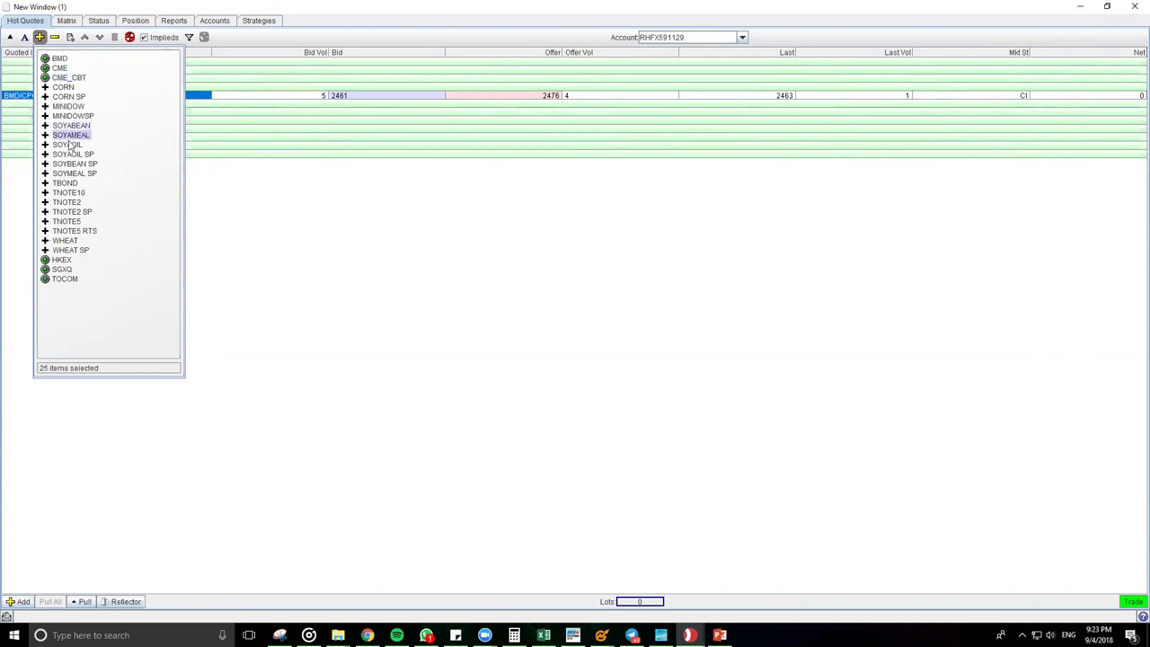
{"action": "left_click", "coordinate": [70, 144]}
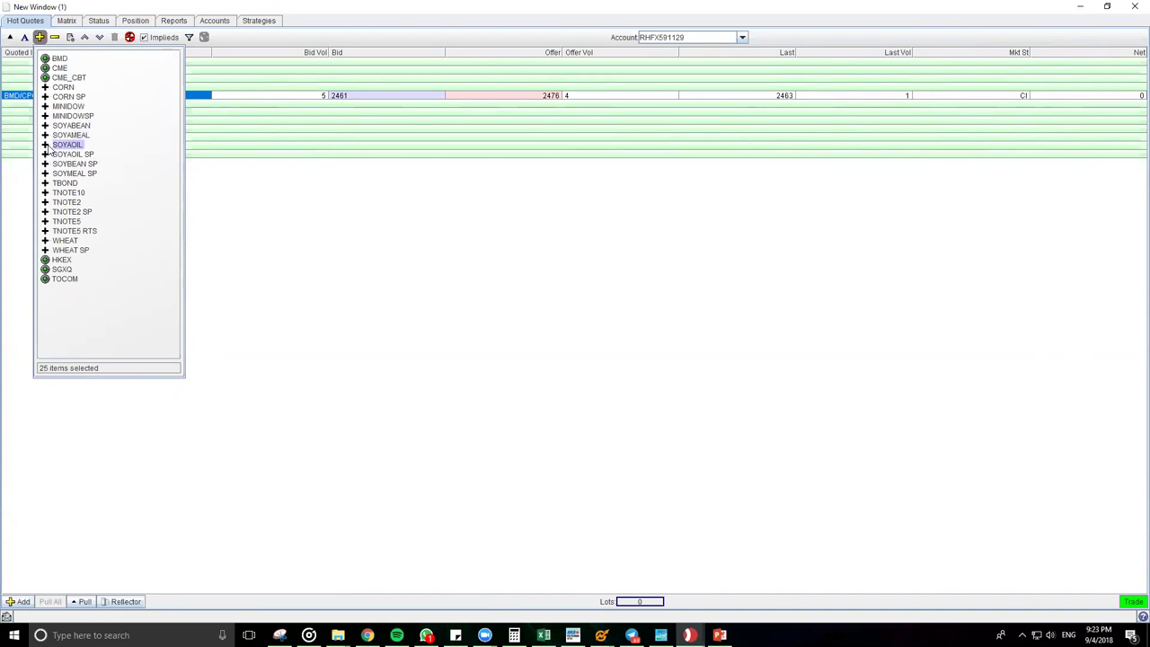
{"action": "left_click", "coordinate": [46, 145]}
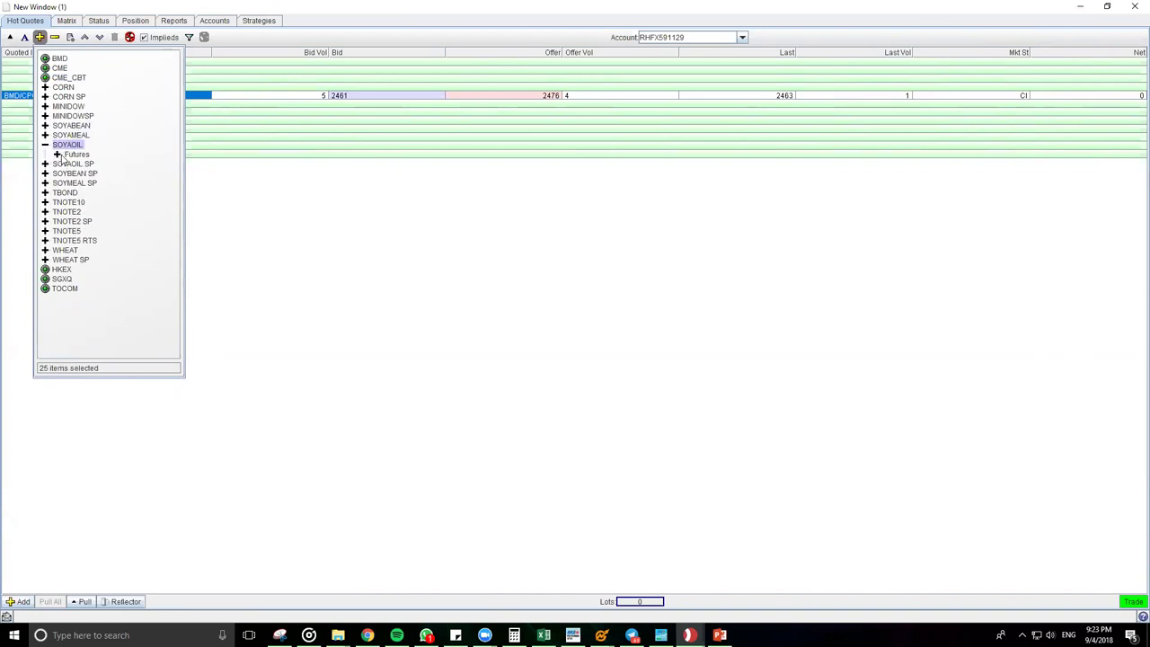
{"action": "left_click", "coordinate": [57, 154]}
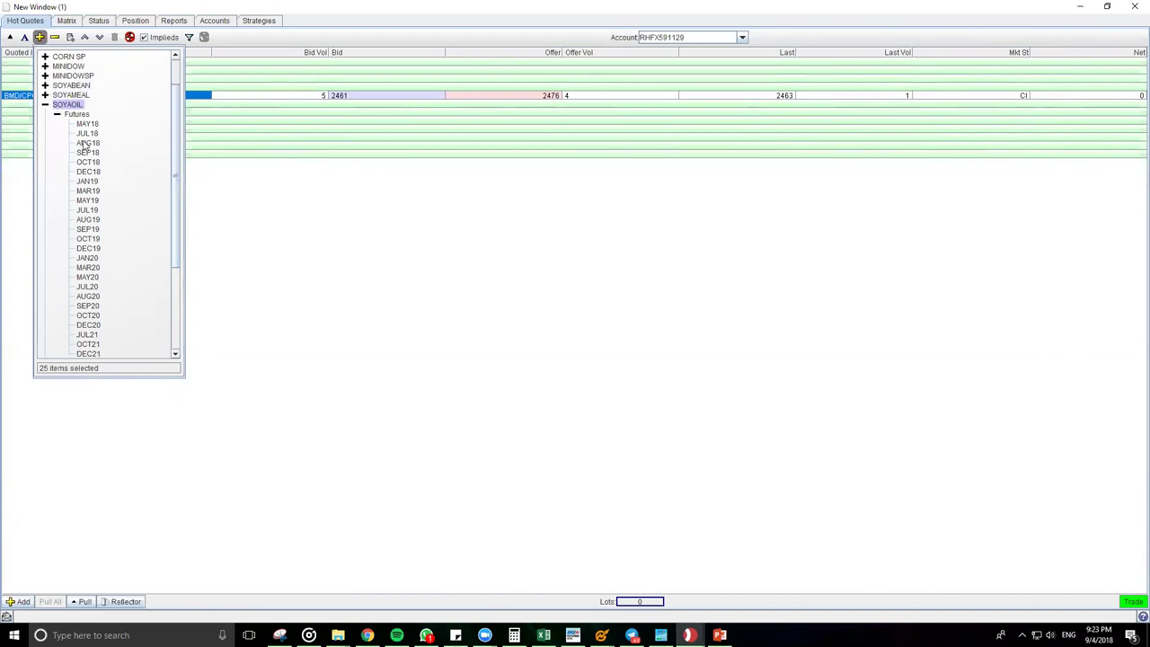
{"action": "double_click", "coordinate": [93, 126]}
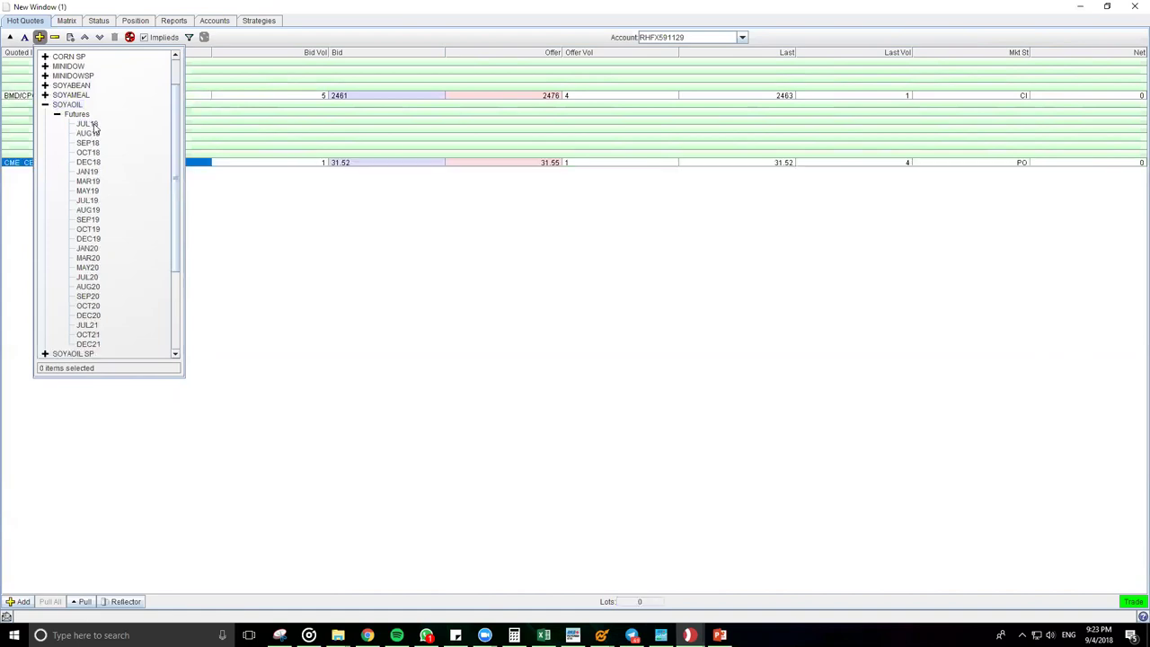
{"action": "left_click", "coordinate": [243, 205]}
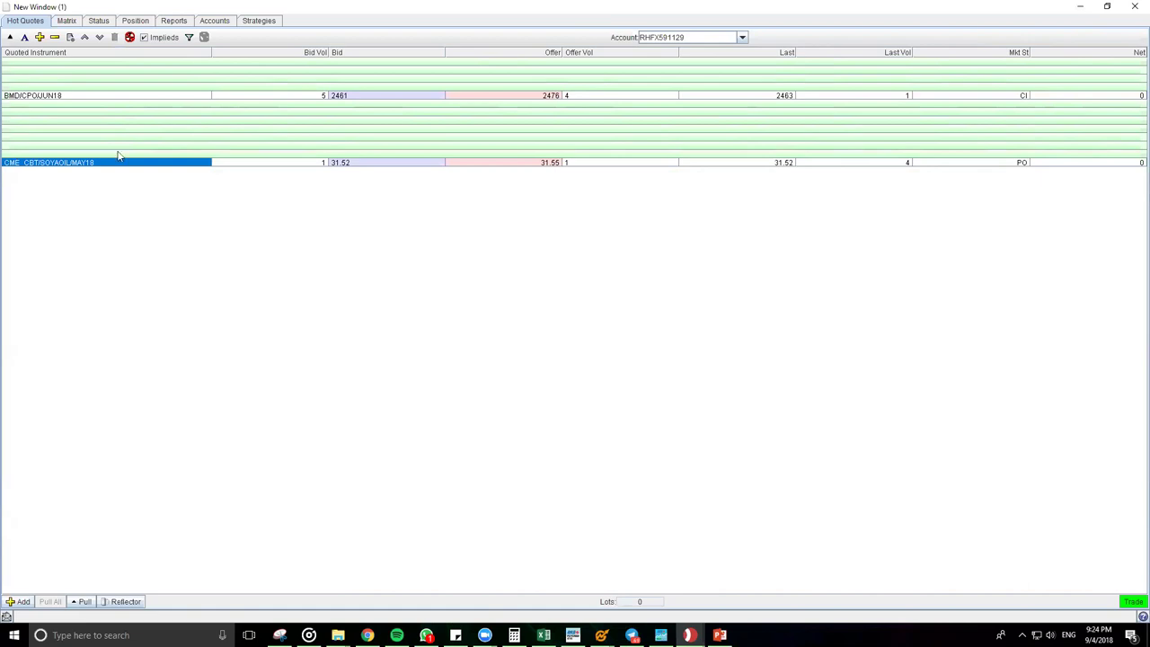
Add the CME PYS CRUDE futures contract MAY18 to the Hot Quotes list.
{"action": "left_click", "coordinate": [117, 99]}
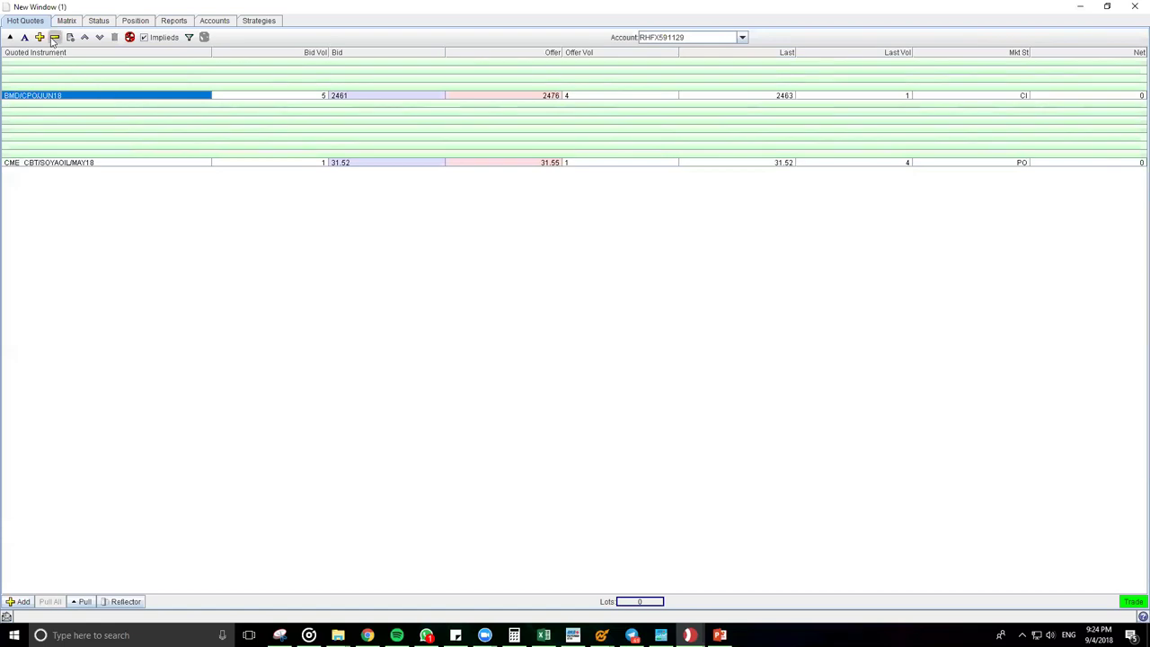
{"action": "left_click", "coordinate": [46, 112]}
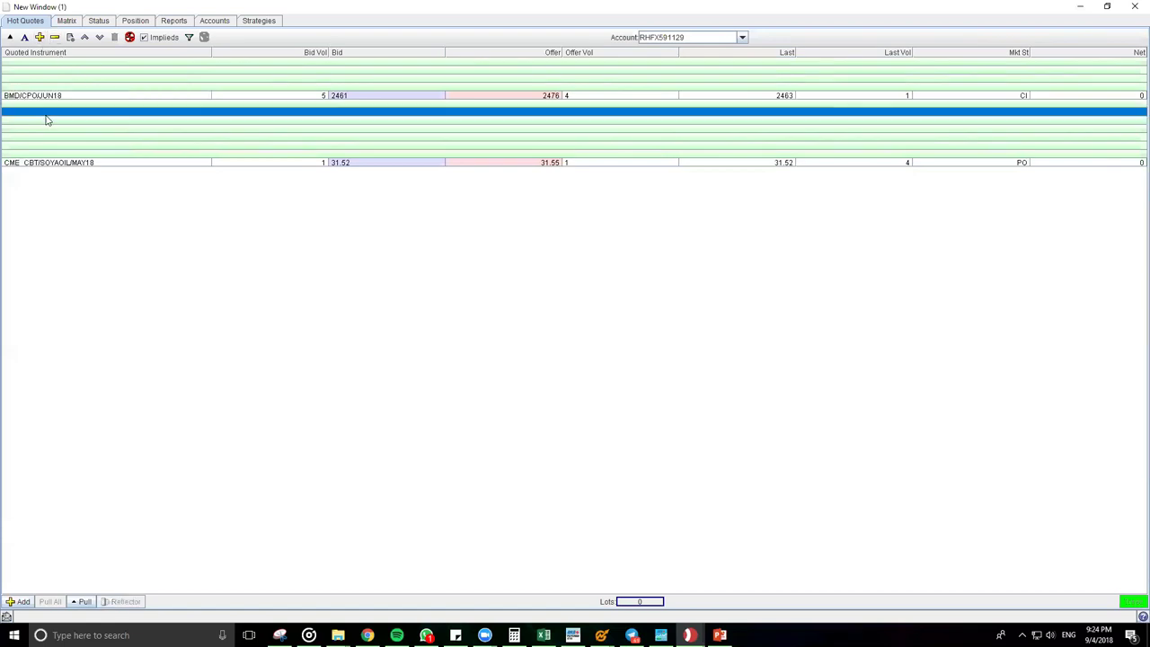
{"action": "left_click", "coordinate": [39, 37]}
{"action": "left_click", "coordinate": [45, 105]}
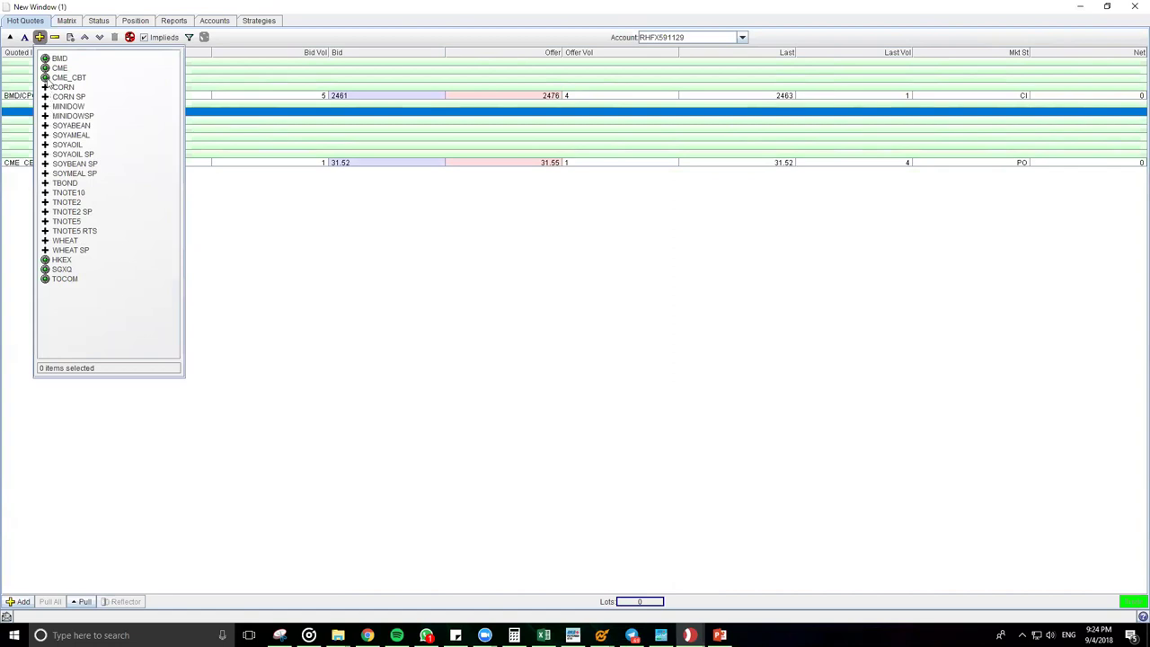
{"action": "double_click", "coordinate": [49, 79]}
{"action": "double_click", "coordinate": [50, 69]}
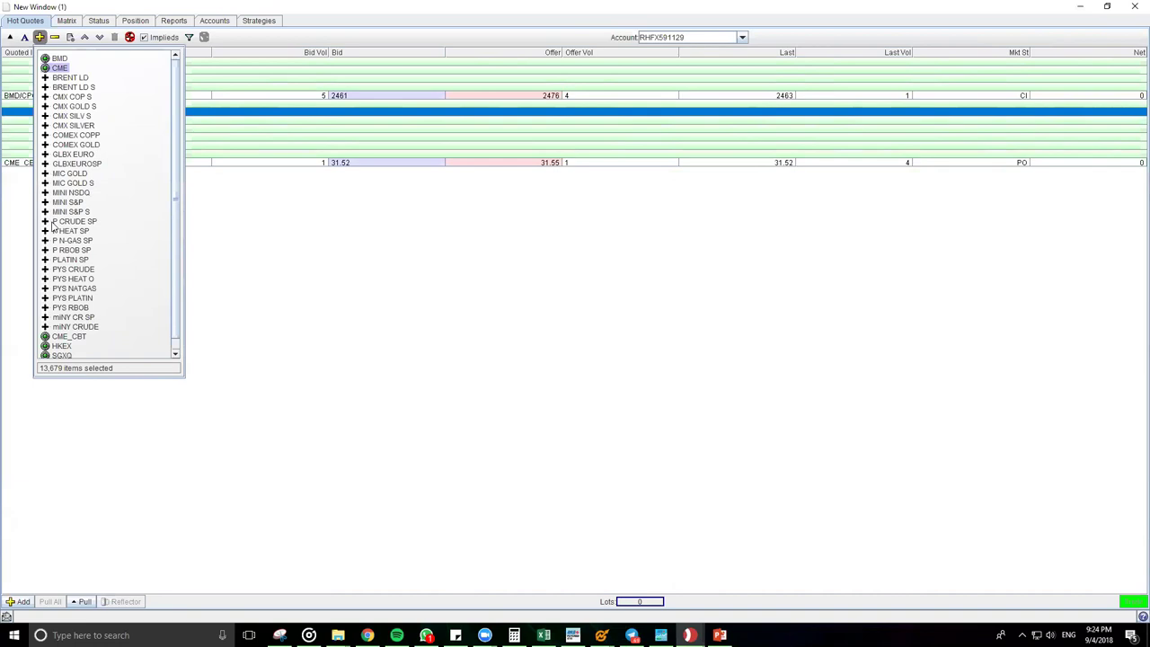
{"action": "left_click", "coordinate": [63, 270]}
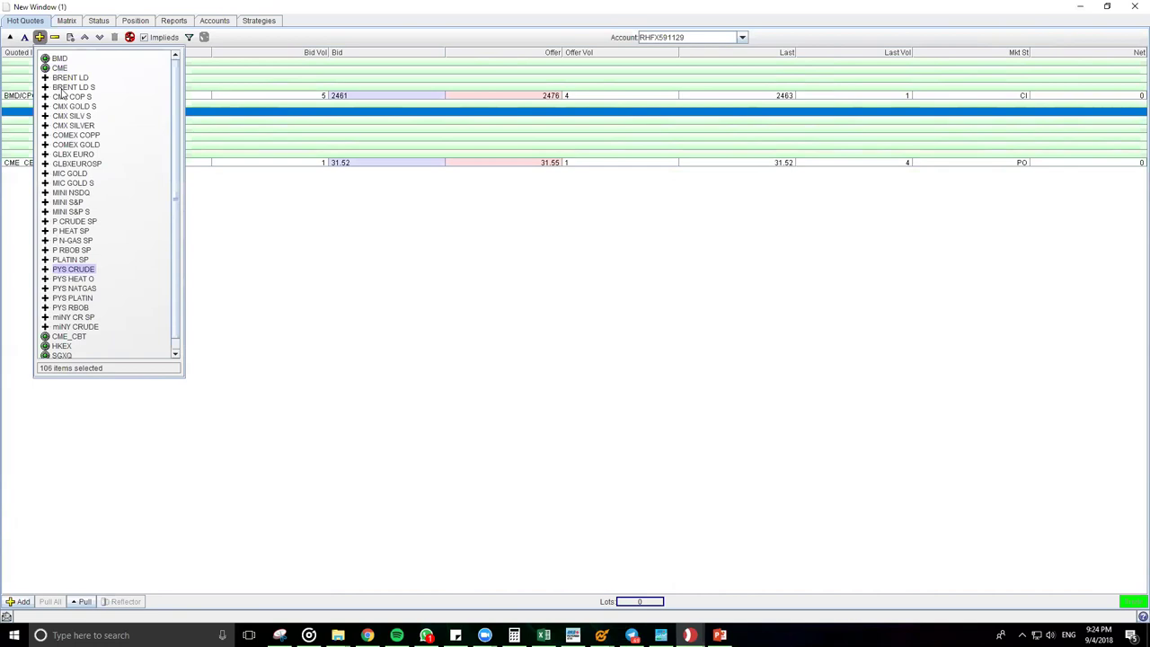
{"action": "left_click", "coordinate": [65, 327]}
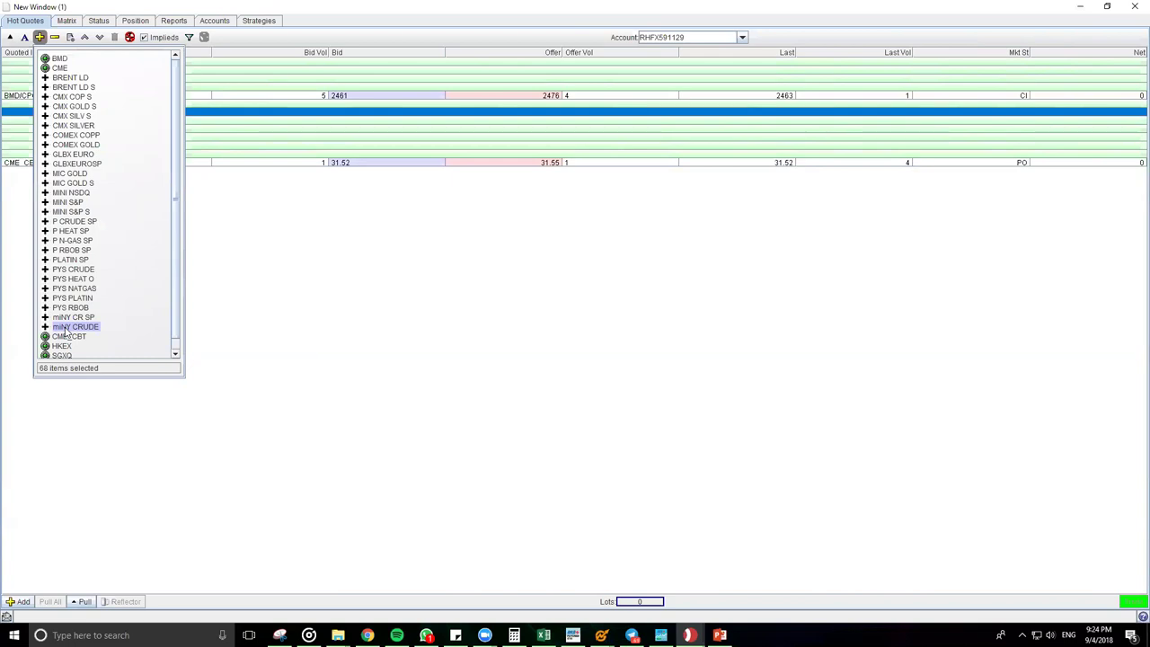
{"action": "left_click", "coordinate": [46, 269]}
{"action": "left_click", "coordinate": [78, 271]}
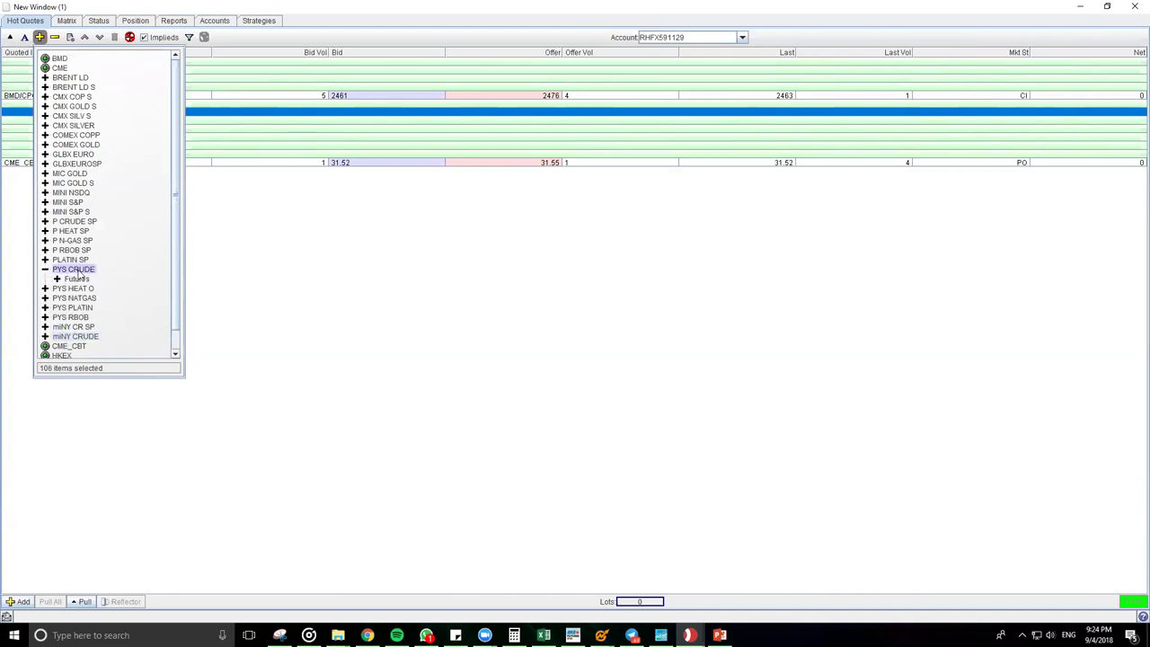
{"action": "left_click", "coordinate": [58, 278]}
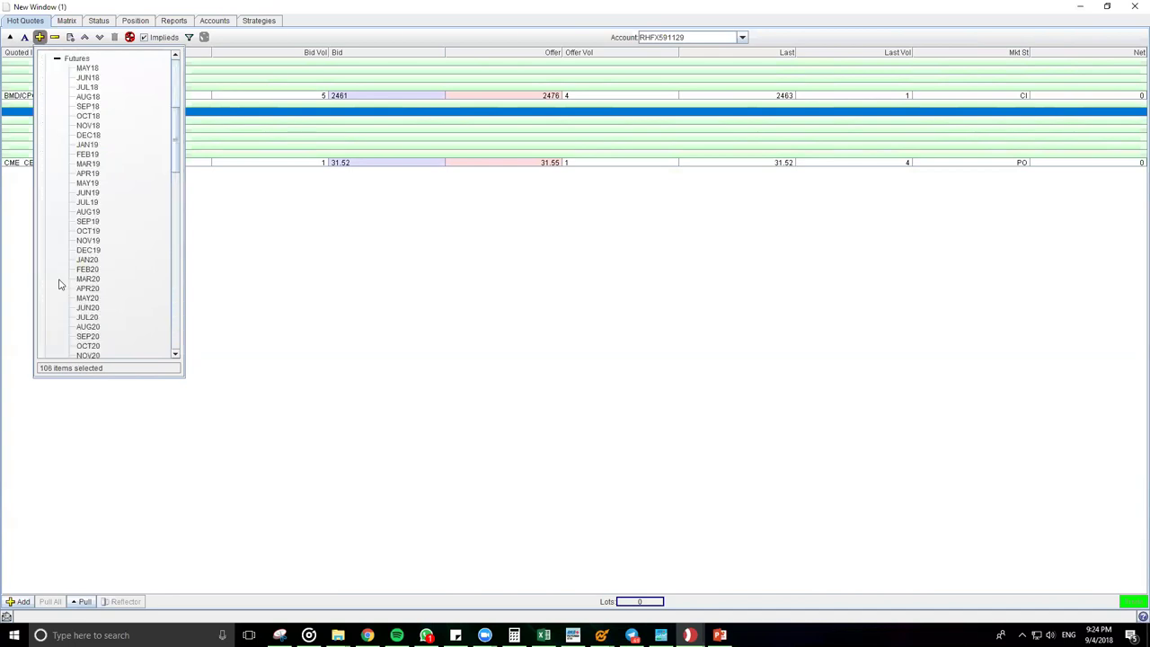
{"action": "left_click", "coordinate": [88, 70]}
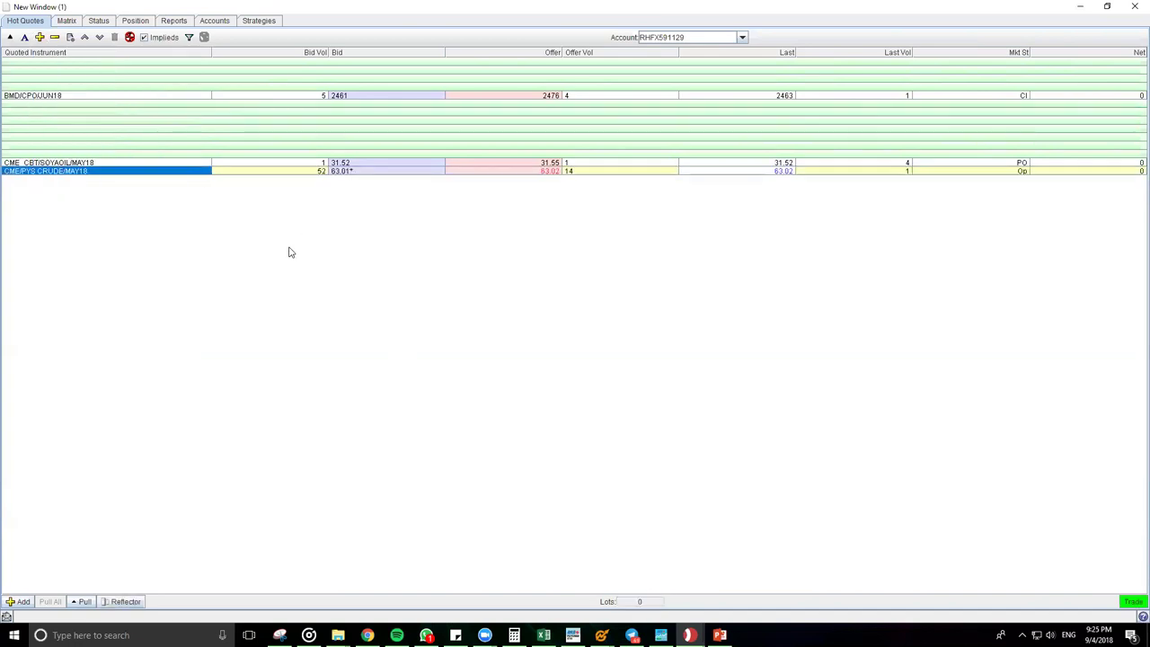
Move the SOYAOIL MAY18 contract up four rows in the Hot Quotes list, between the blank rows.
{"action": "left_click", "coordinate": [45, 163]}
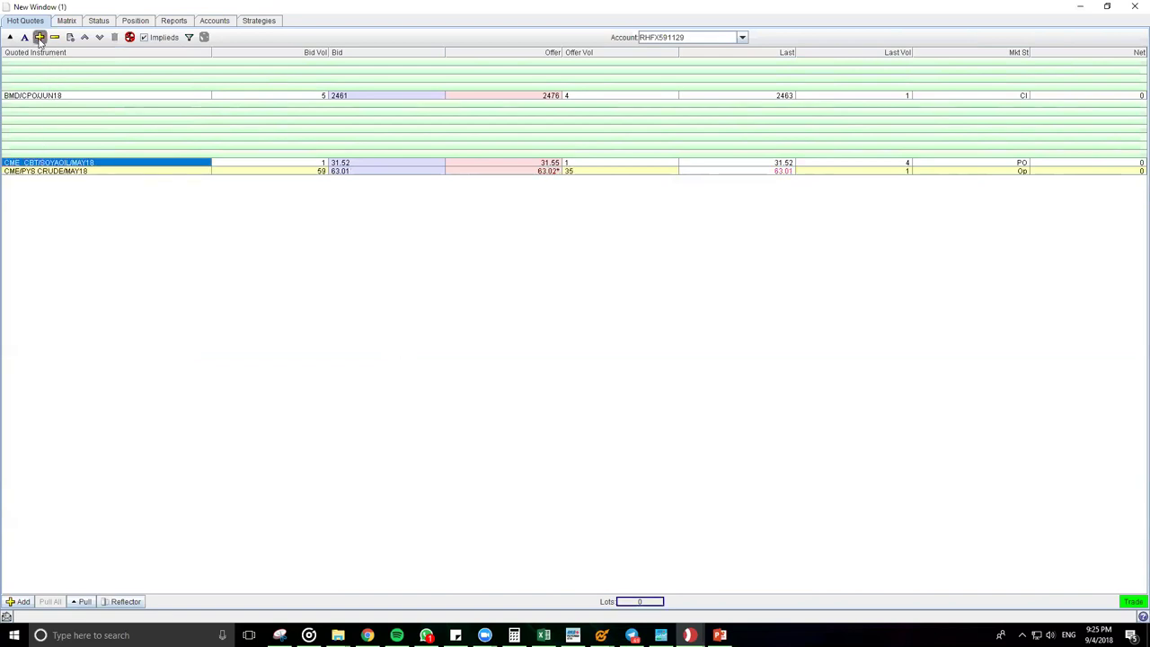
{"action": "left_click", "coordinate": [40, 37]}
{"action": "left_click", "coordinate": [332, 276]}
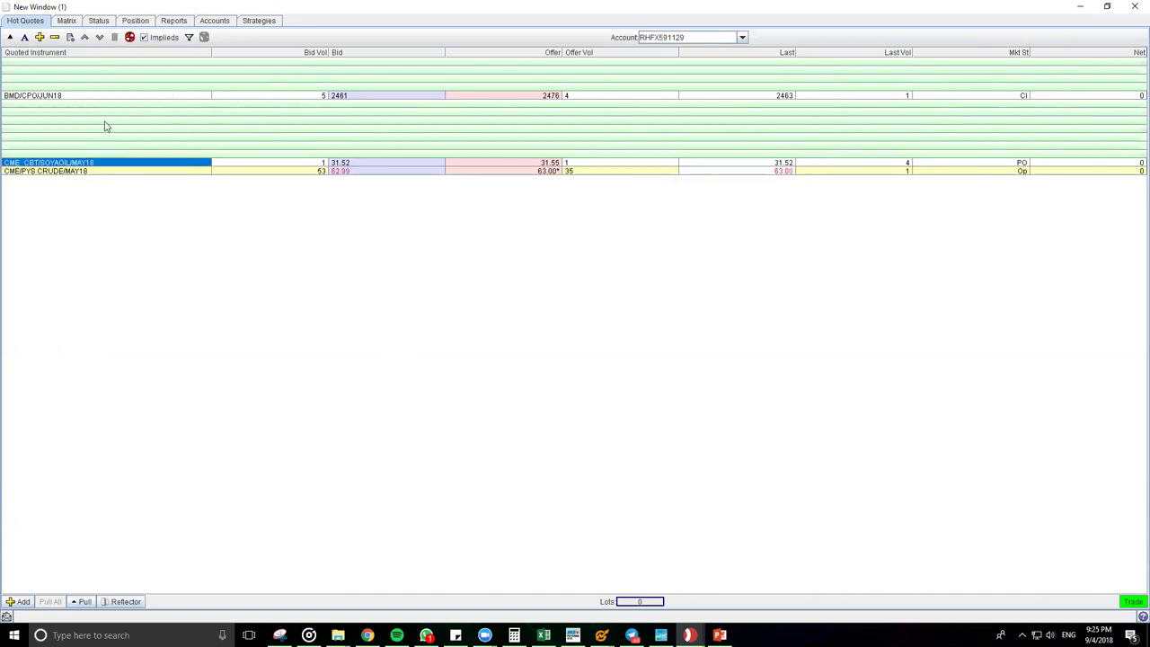
{"action": "left_click", "coordinate": [84, 37]}
{"action": "left_click", "coordinate": [84, 37]}
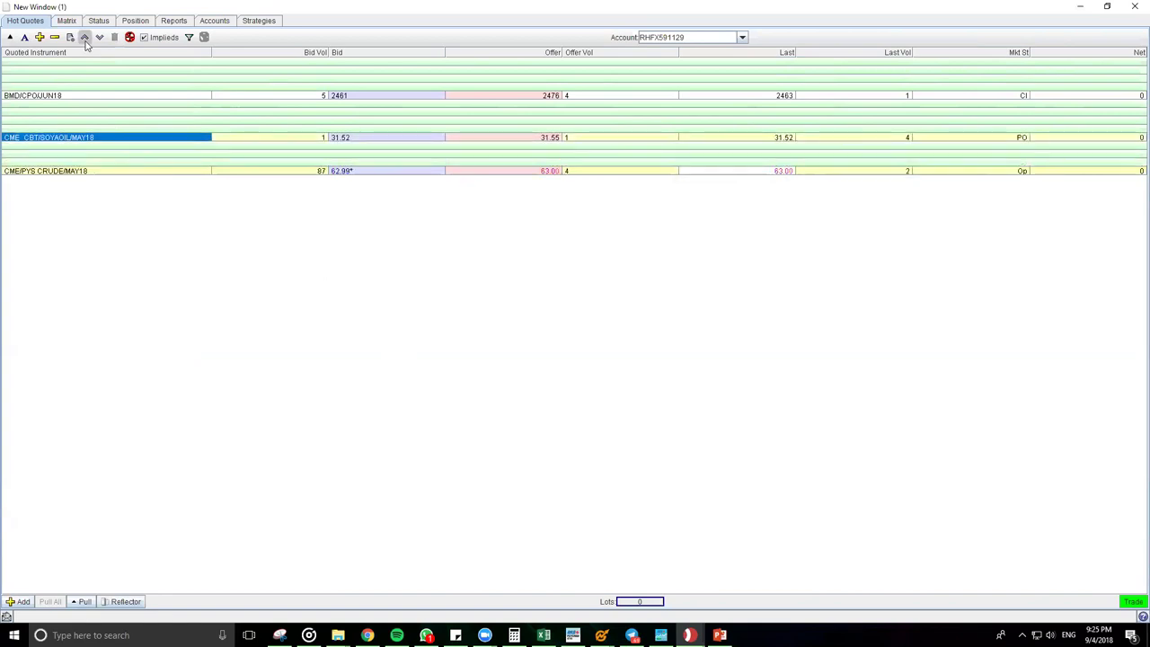
{"action": "left_click", "coordinate": [84, 37]}
Turn off the default font for the Hot Quotes list and apply a bold, larger Dialog font.
{"action": "left_click", "coordinate": [47, 170]}
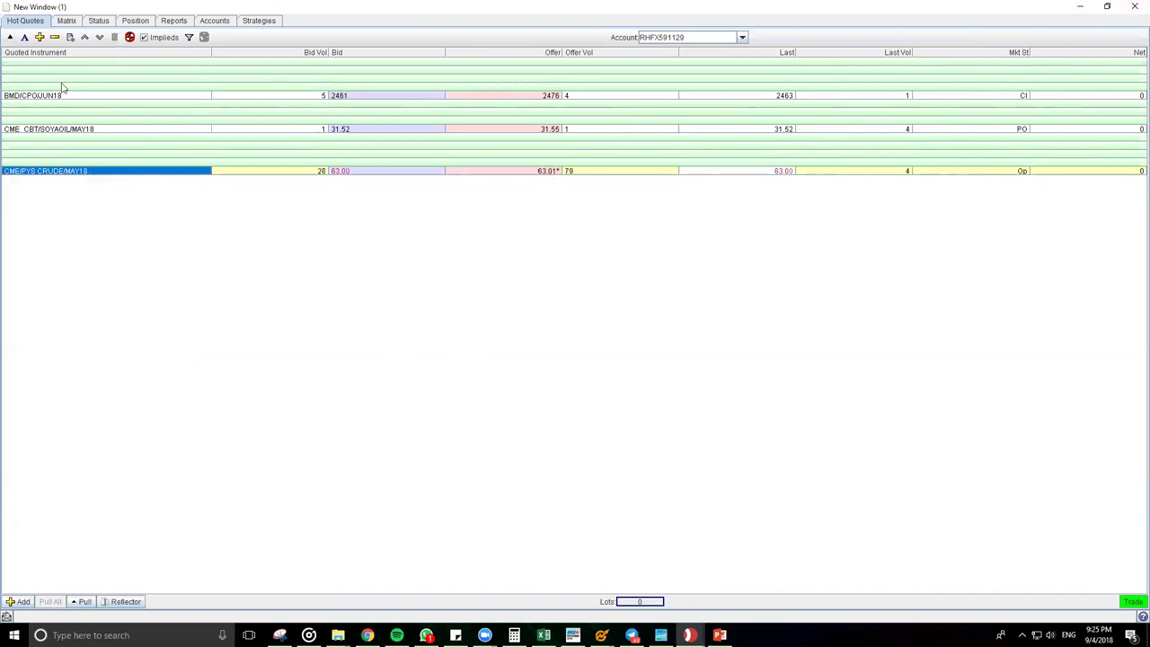
{"action": "left_click", "coordinate": [24, 37]}
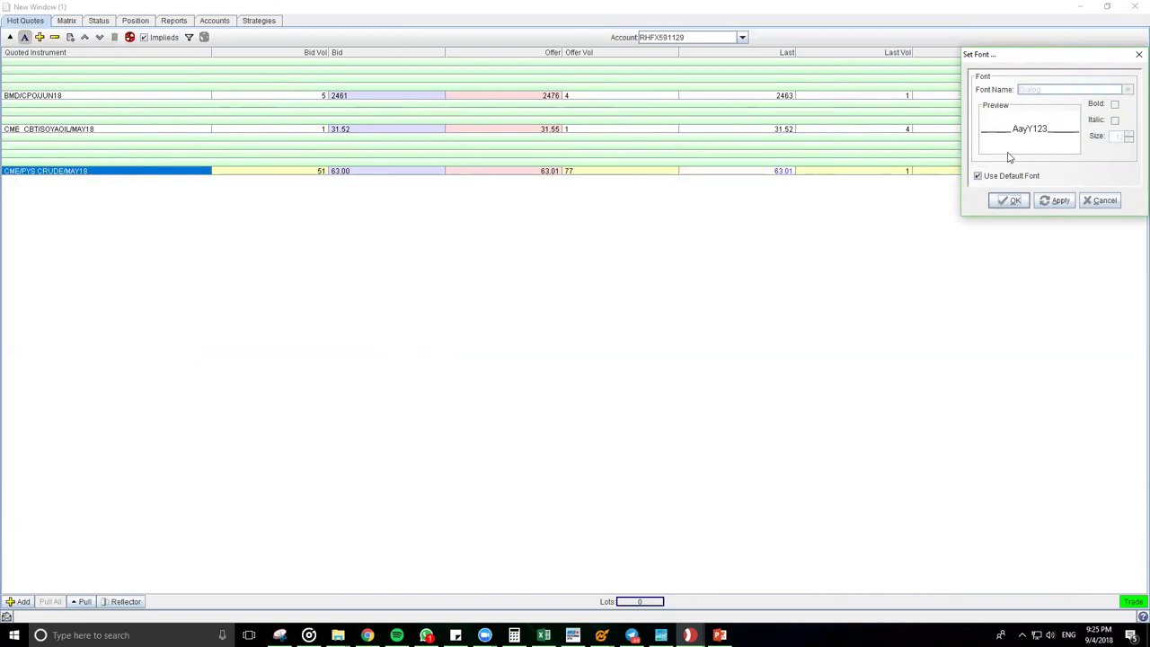
{"action": "left_click", "coordinate": [1019, 178]}
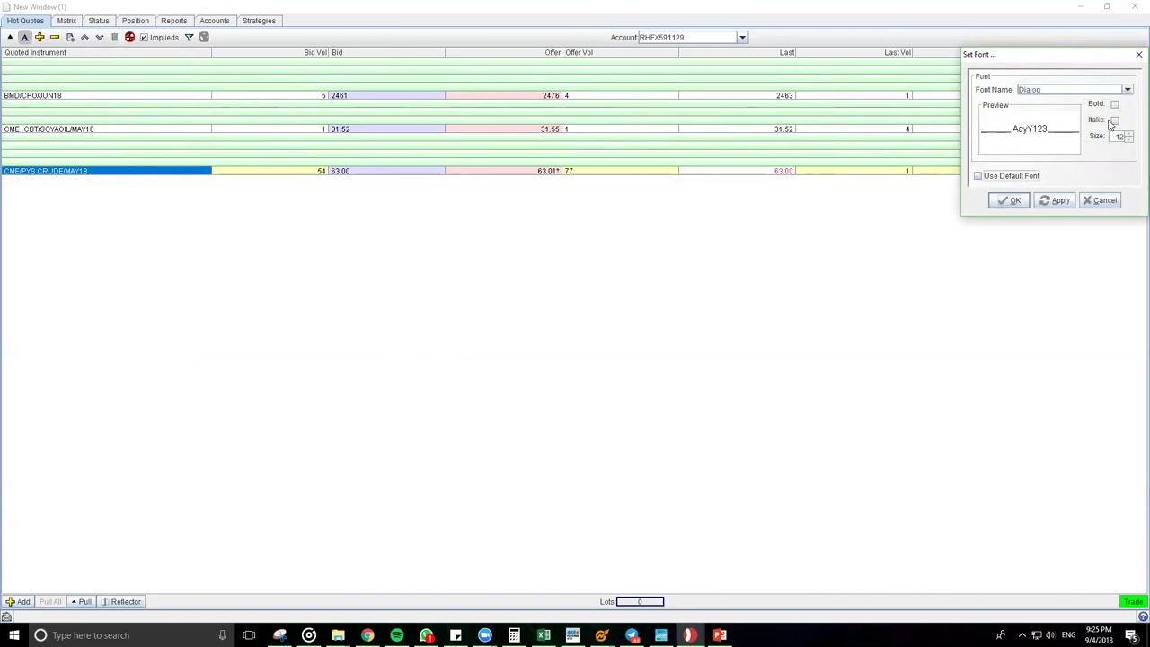
{"action": "left_click", "coordinate": [1114, 104]}
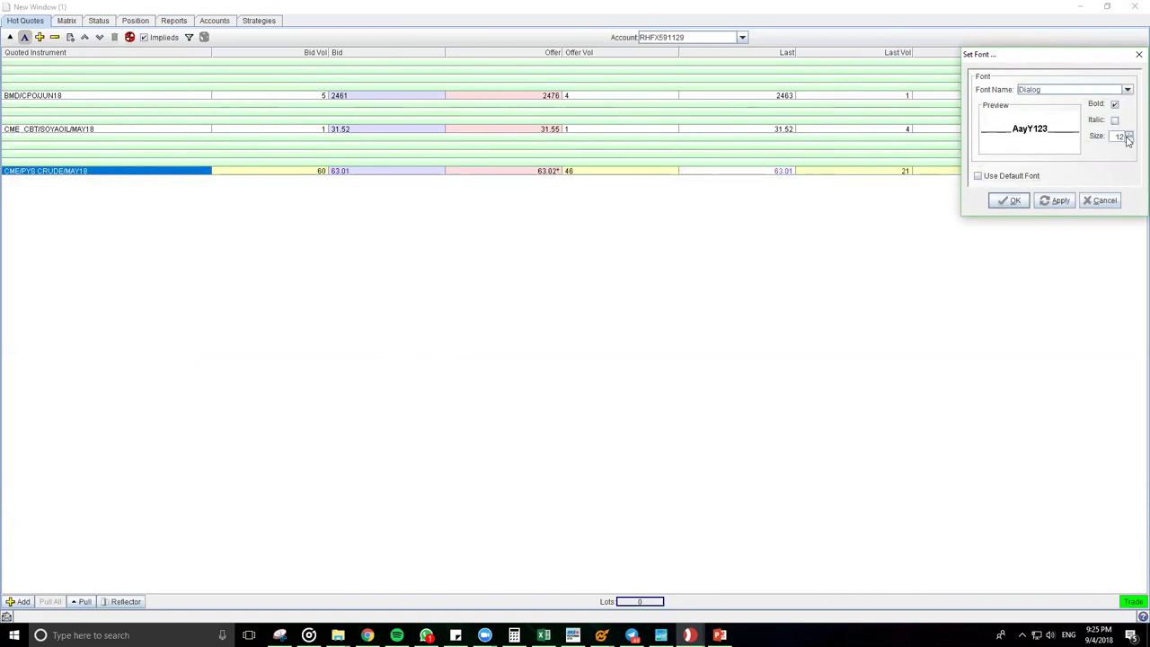
{"action": "left_click", "coordinate": [1129, 135]}
{"action": "left_click", "coordinate": [1055, 200]}
{"action": "left_click", "coordinate": [1009, 200]}
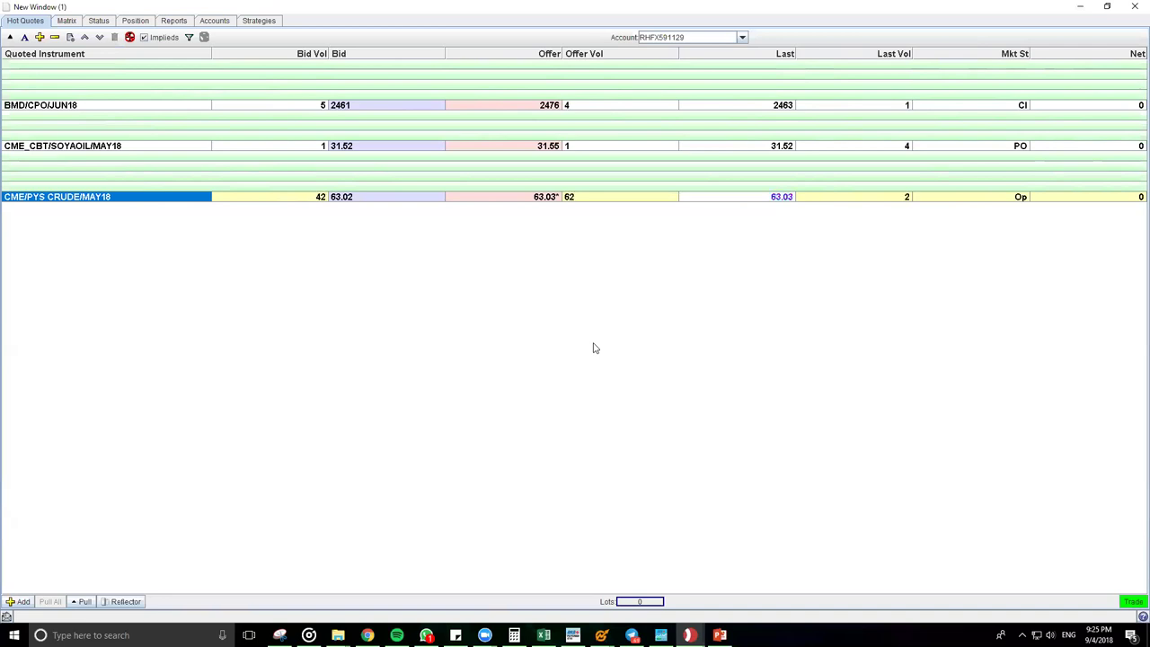
{"action": "right_click", "coordinate": [511, 54]}
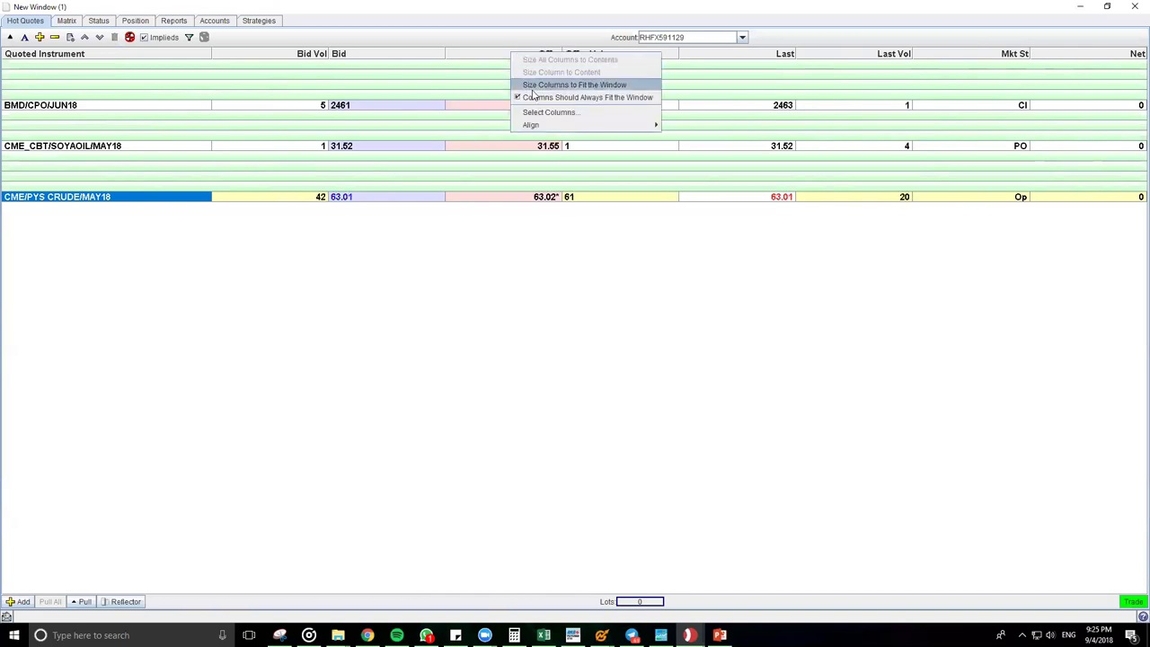
{"action": "right_click", "coordinate": [482, 59]}
{"action": "right_click", "coordinate": [408, 48]}
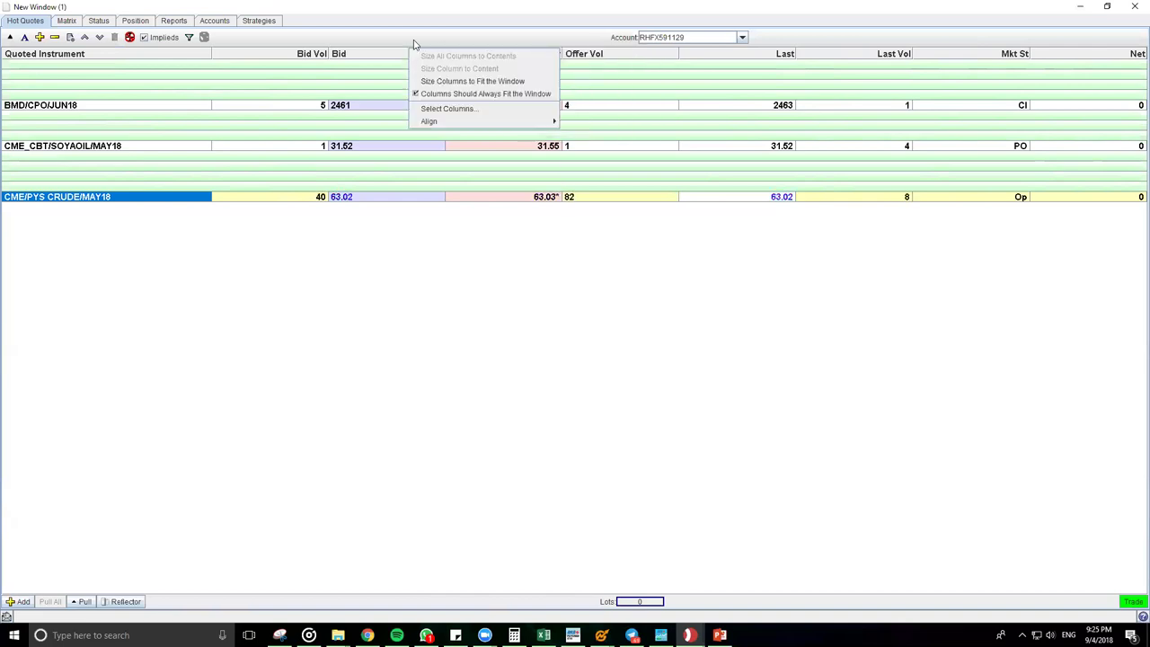
{"action": "left_click", "coordinate": [407, 54]}
{"action": "right_click", "coordinate": [406, 55]}
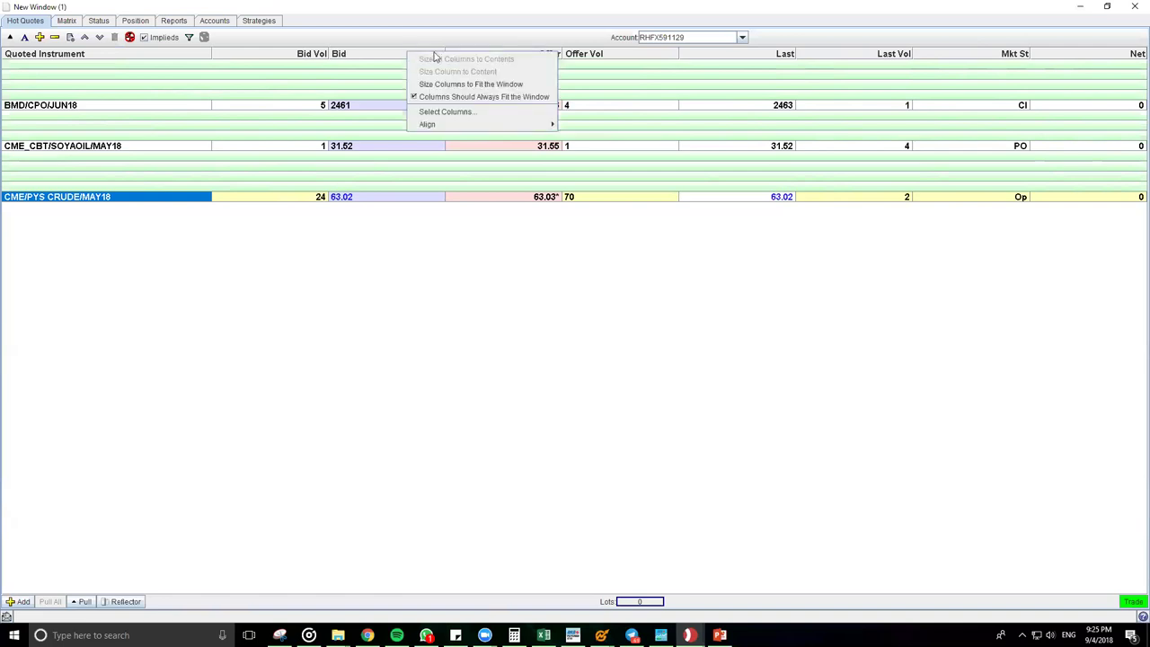
{"action": "right_click", "coordinate": [355, 55]}
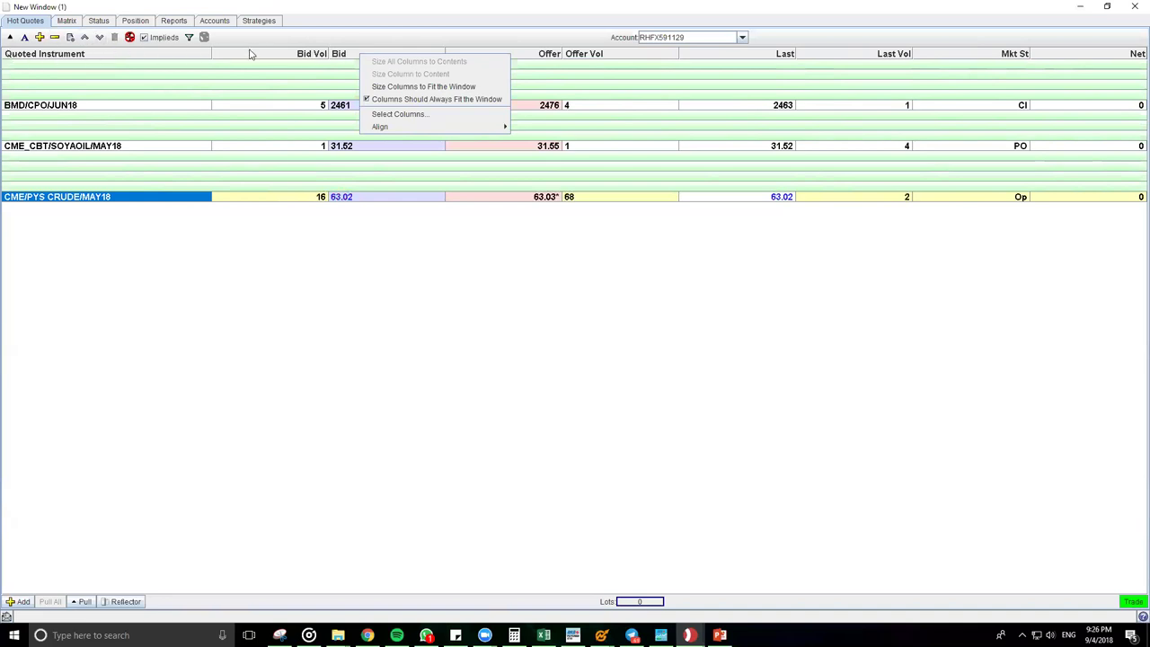
{"action": "left_click", "coordinate": [517, 35]}
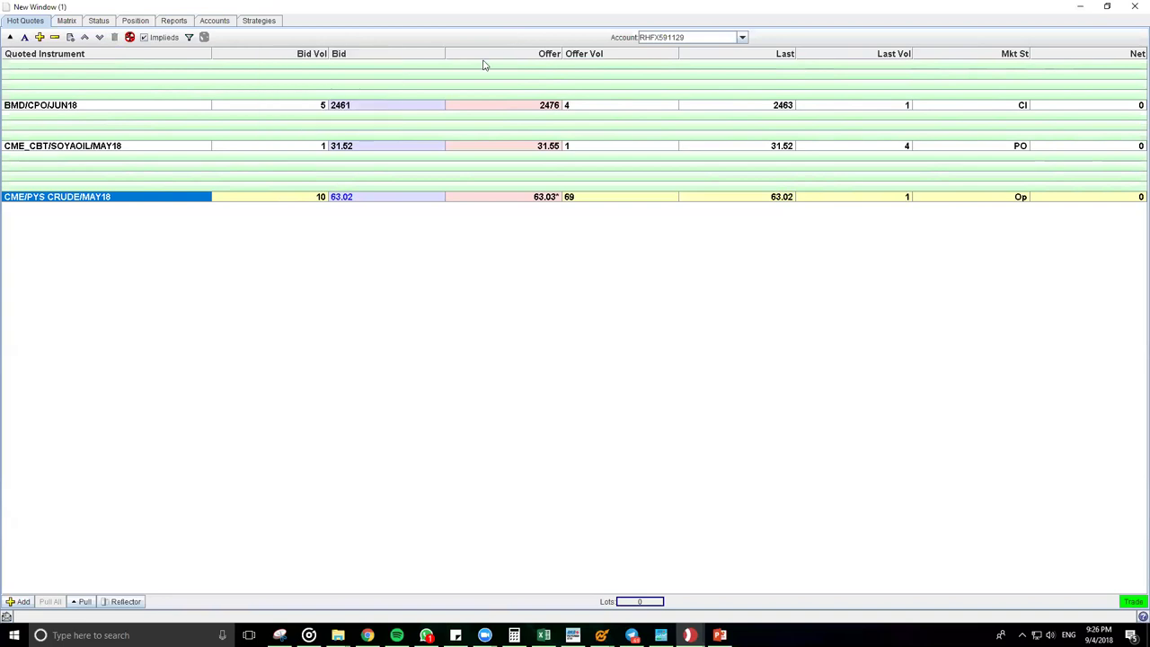
Select Low Price, High Price, Opening Price, Total Traded Volume and Change (Last - YDSP) as extra columns for the Hot Quotes list.
{"action": "right_click", "coordinate": [495, 55]}
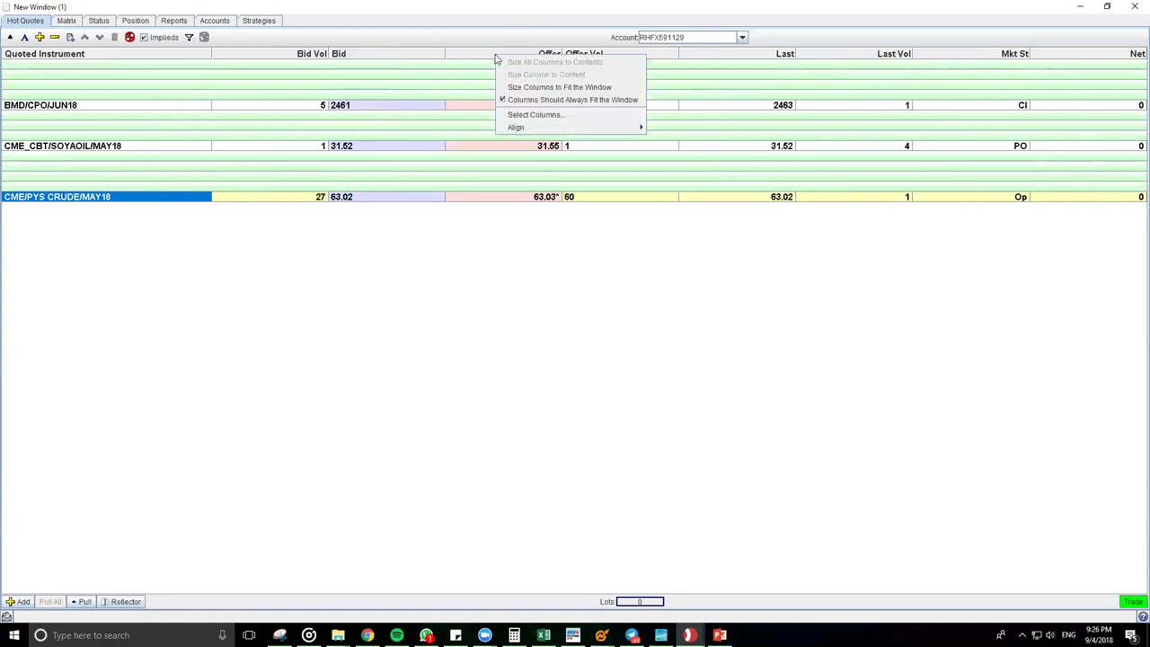
{"action": "left_click", "coordinate": [519, 115]}
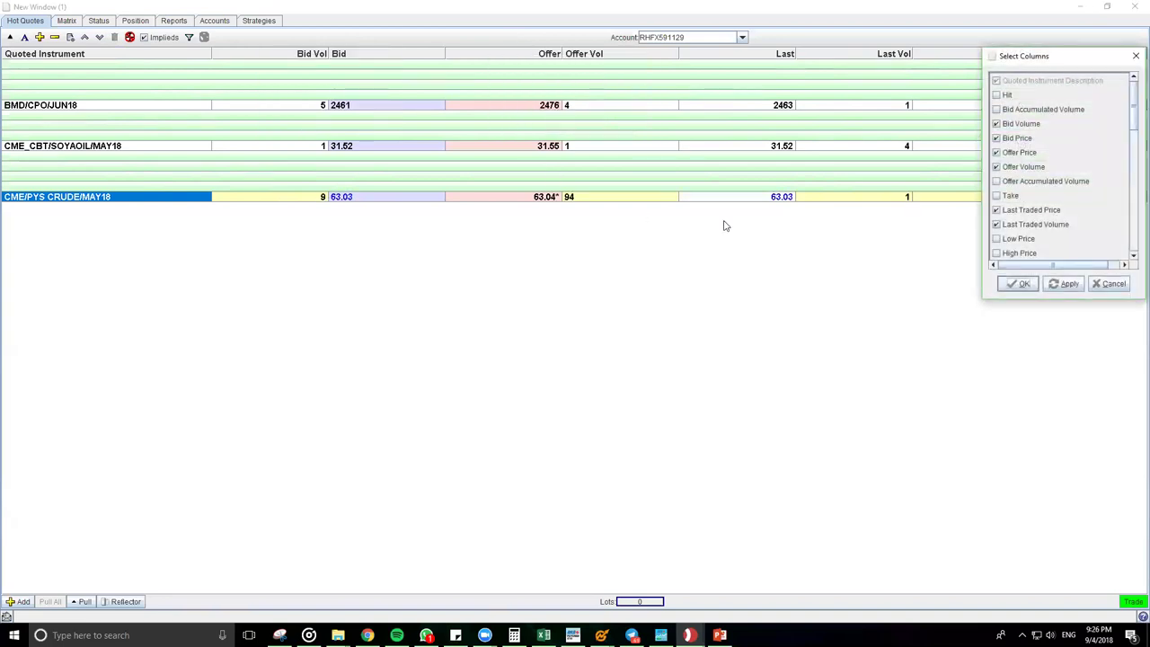
{"action": "left_click_drag", "start_coordinate": [1016, 70], "coordinate": [636, 248]}
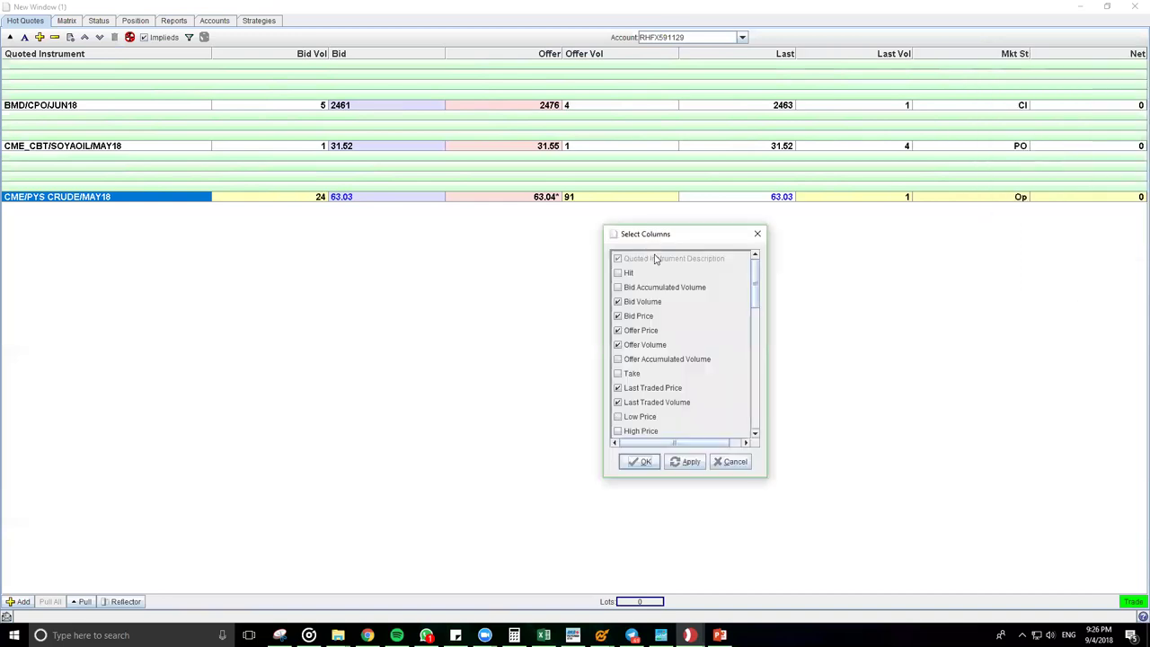
{"action": "left_click_drag", "start_coordinate": [756, 297], "coordinate": [749, 321]}
{"action": "left_click", "coordinate": [618, 314]}
{"action": "left_click", "coordinate": [618, 342]}
{"action": "left_click", "coordinate": [652, 374]}
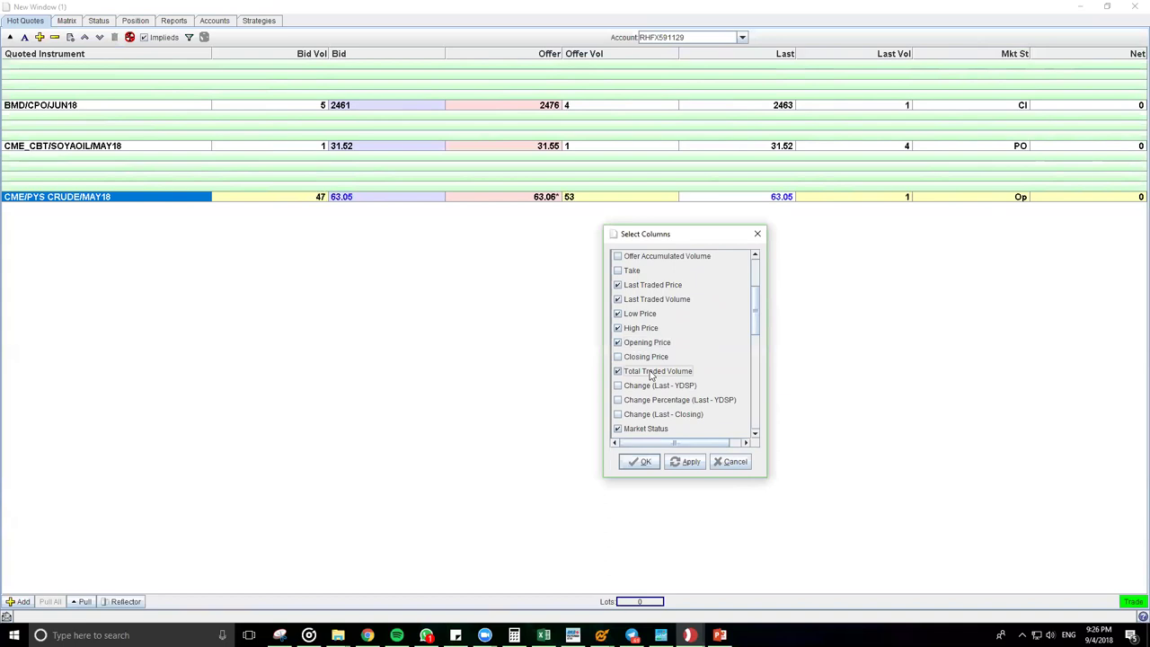
{"action": "left_click", "coordinate": [654, 387]}
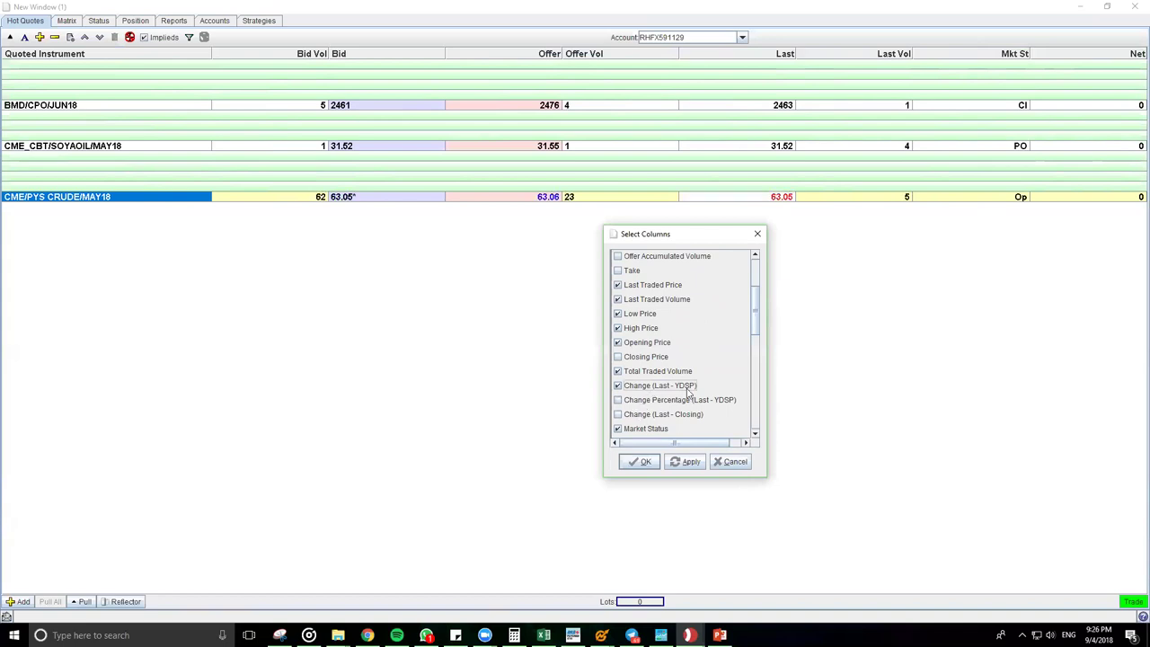
Deselect the Net Position column, select Yesterday's Daily Settlement Price, and apply the column selection to the Hot Quotes list.
{"action": "scroll", "coordinate": [688, 393], "scroll_direction": "down", "scroll_amount": 1}
{"action": "scroll", "coordinate": [688, 393], "scroll_direction": "down", "scroll_amount": 1}
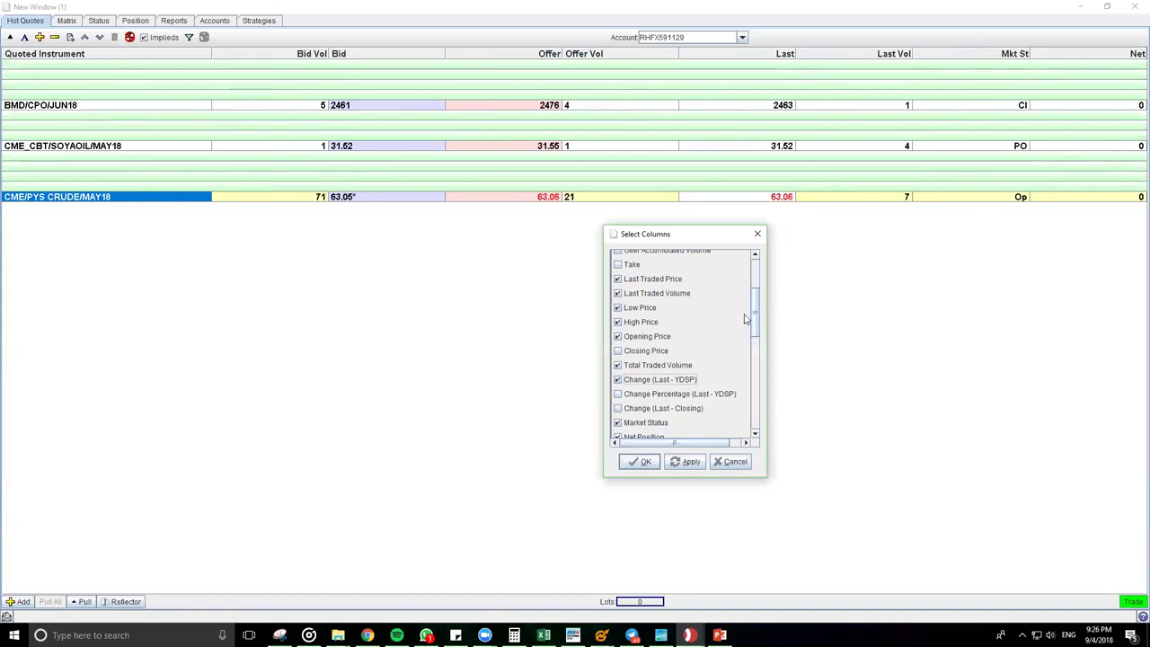
{"action": "left_click_drag", "start_coordinate": [753, 308], "coordinate": [753, 335]}
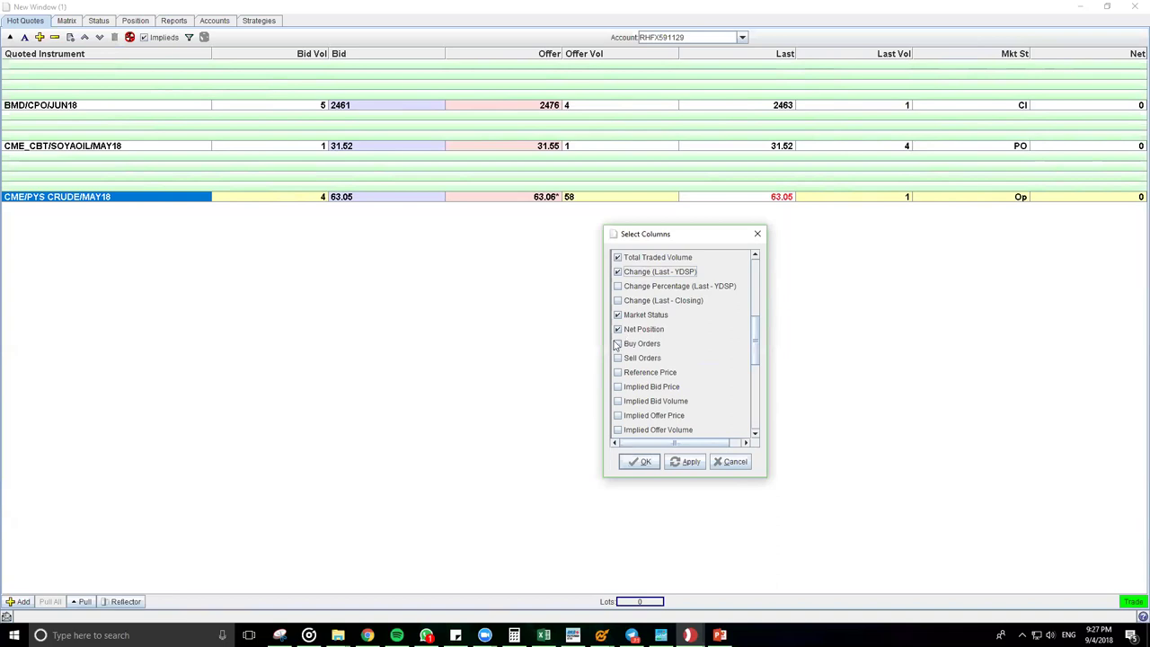
{"action": "left_click", "coordinate": [617, 330]}
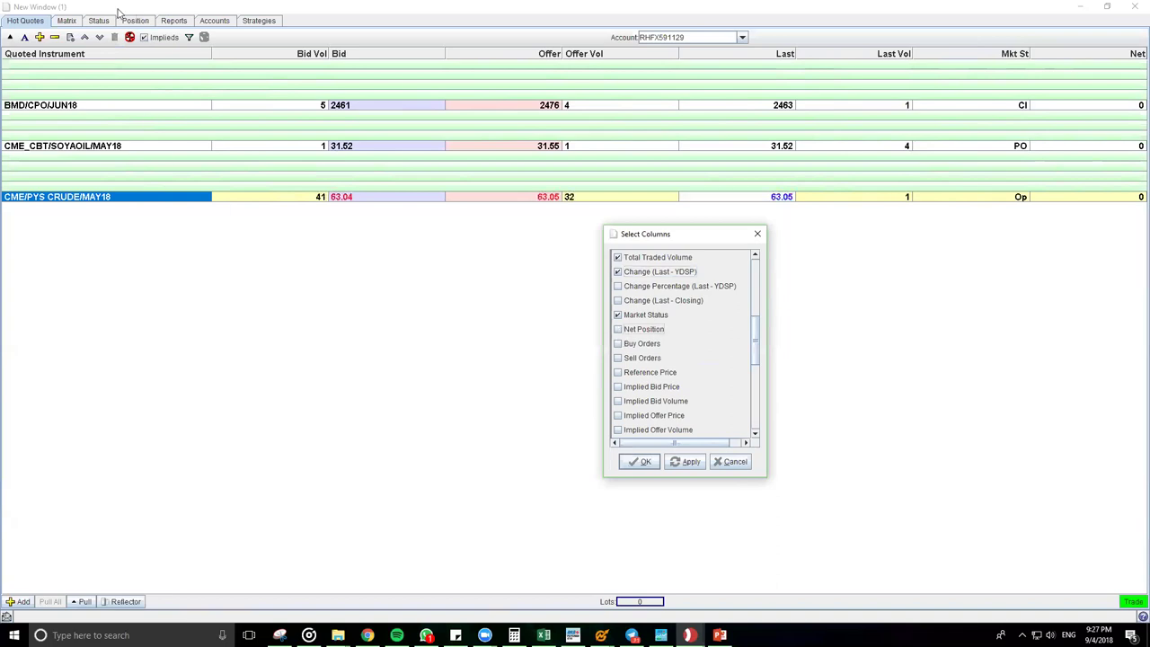
{"action": "left_click_drag", "start_coordinate": [757, 330], "coordinate": [737, 375]}
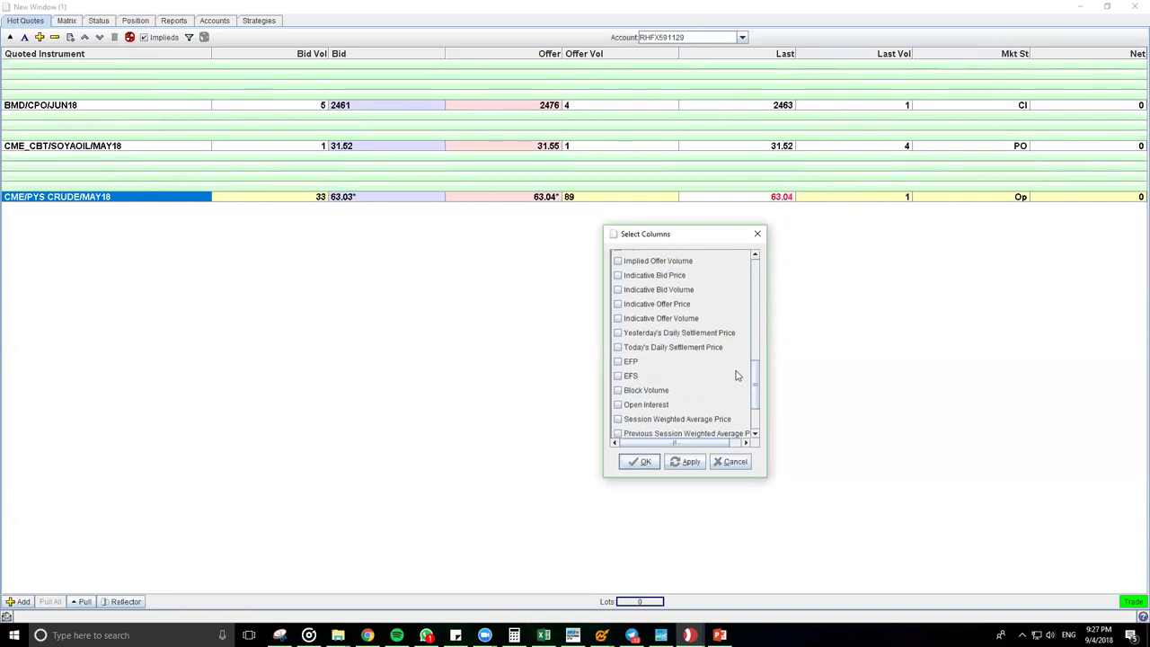
{"action": "left_click", "coordinate": [628, 333]}
{"action": "left_click_drag", "start_coordinate": [758, 388], "coordinate": [747, 443]}
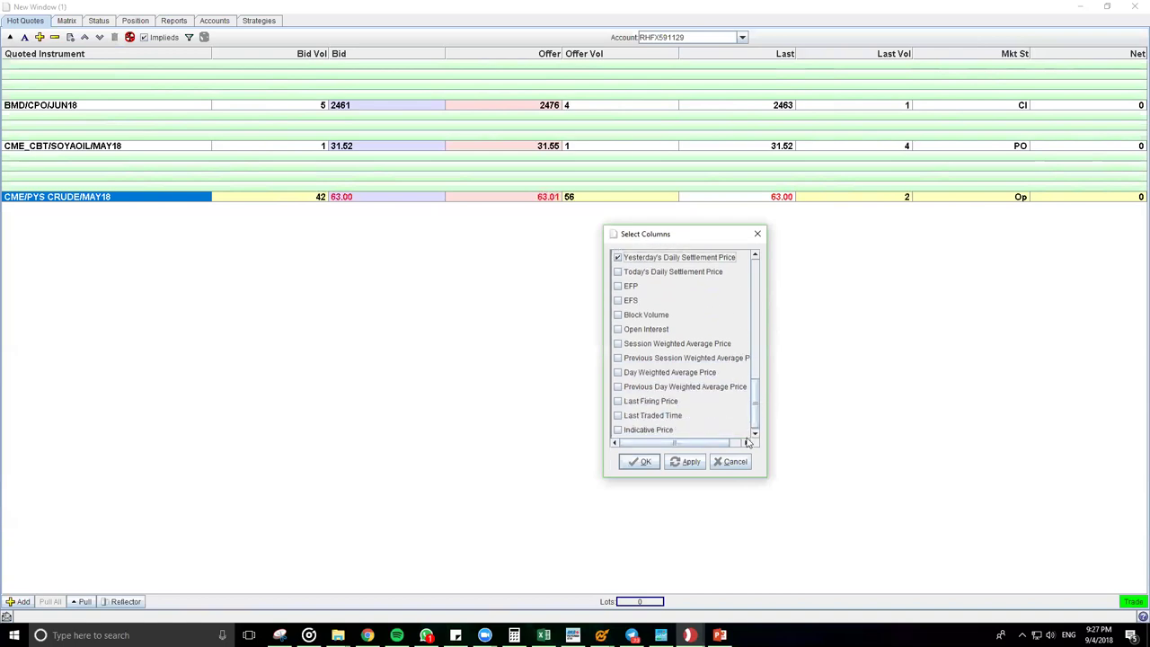
{"action": "left_click", "coordinate": [688, 462]}
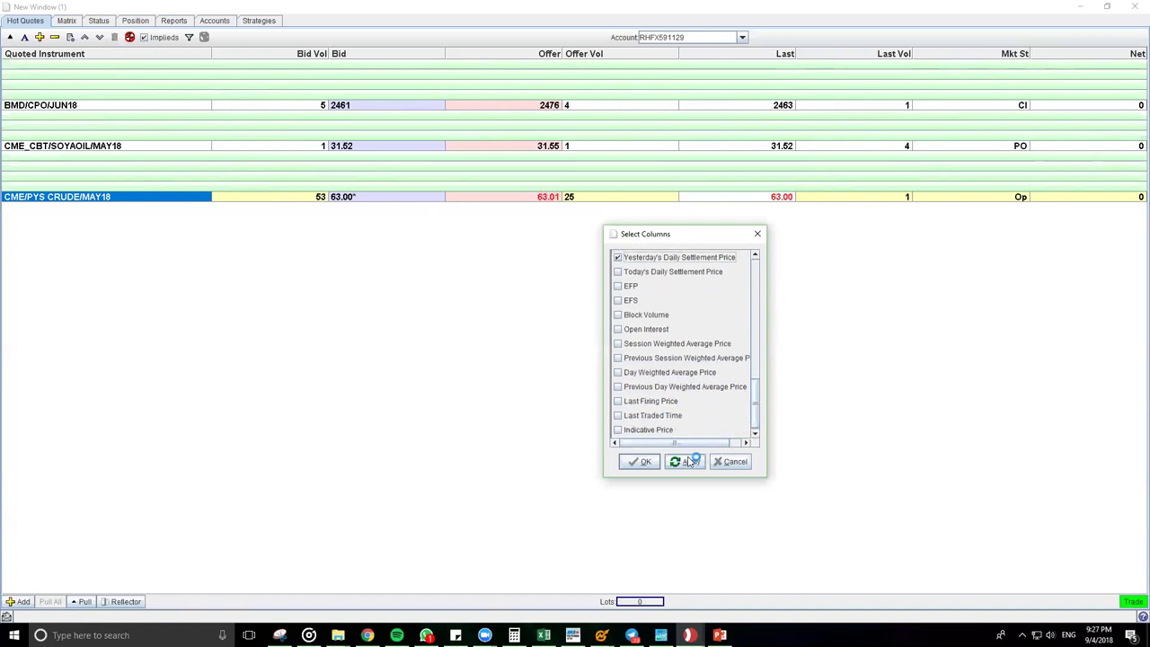
{"action": "left_click", "coordinate": [642, 462]}
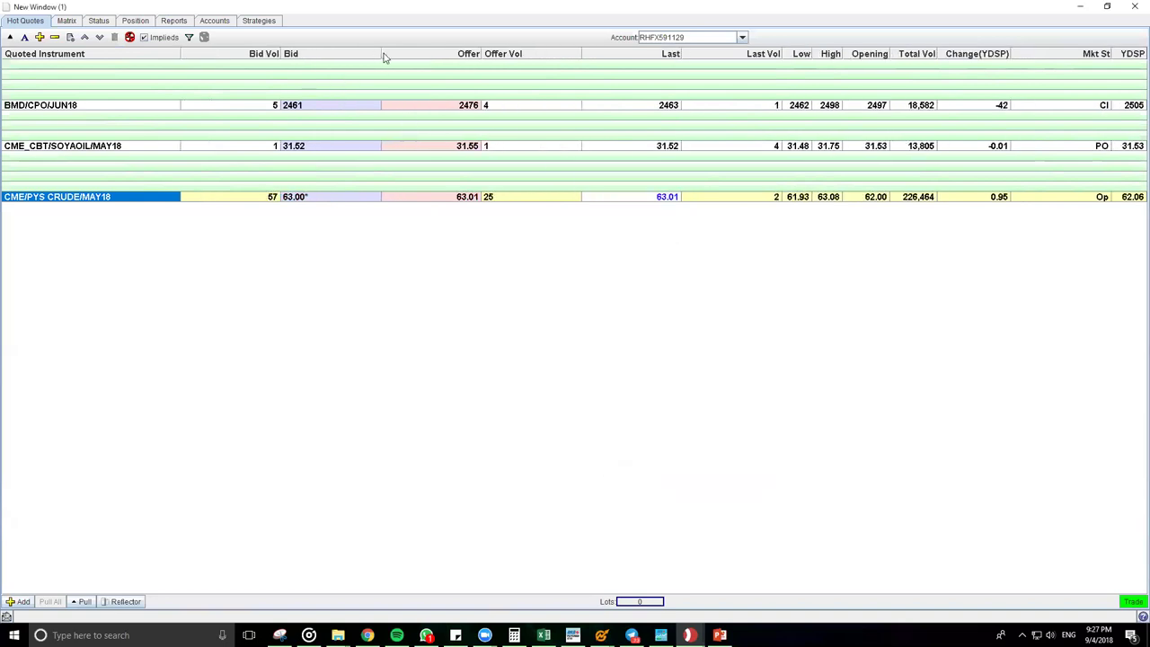
Narrow the Bid and Offer columns in the Hot Quotes list and look at the column alignment option.
{"action": "left_click_drag", "start_coordinate": [380, 54], "coordinate": [345, 79]}
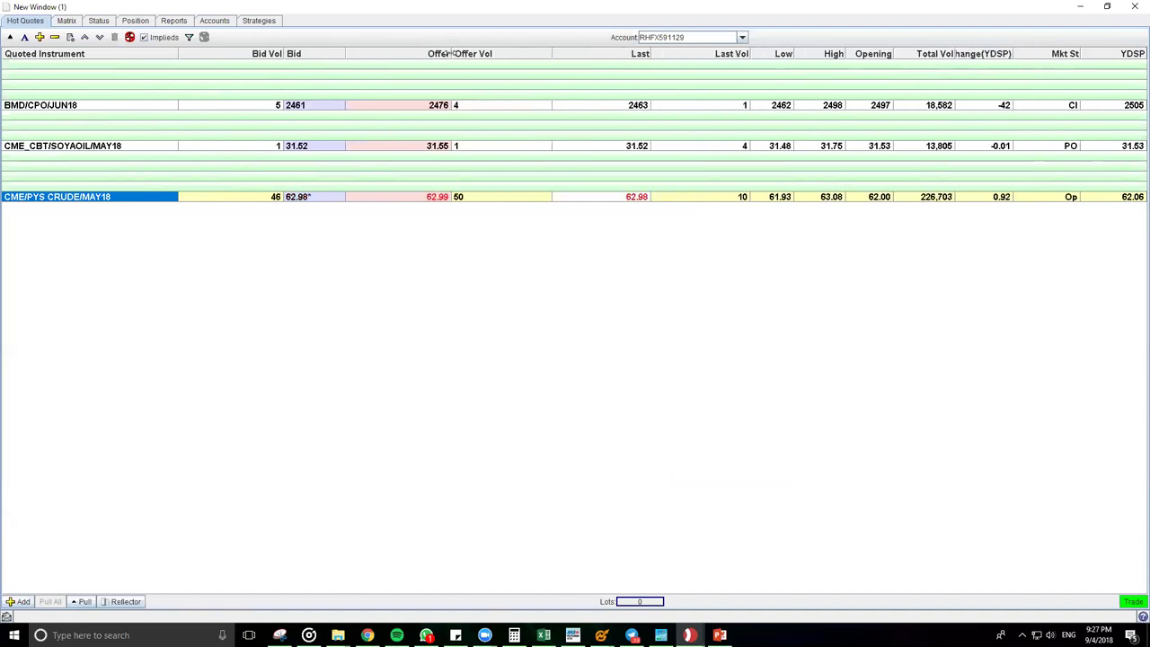
{"action": "left_click_drag", "start_coordinate": [452, 56], "coordinate": [413, 60]}
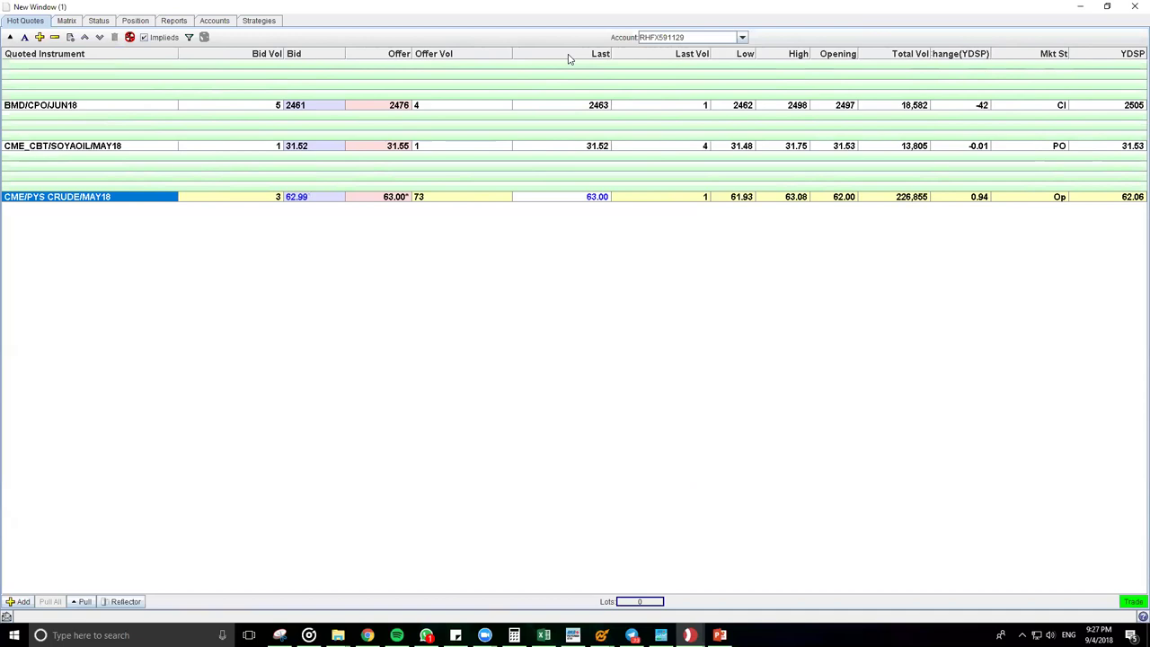
{"action": "right_click", "coordinate": [569, 57]}
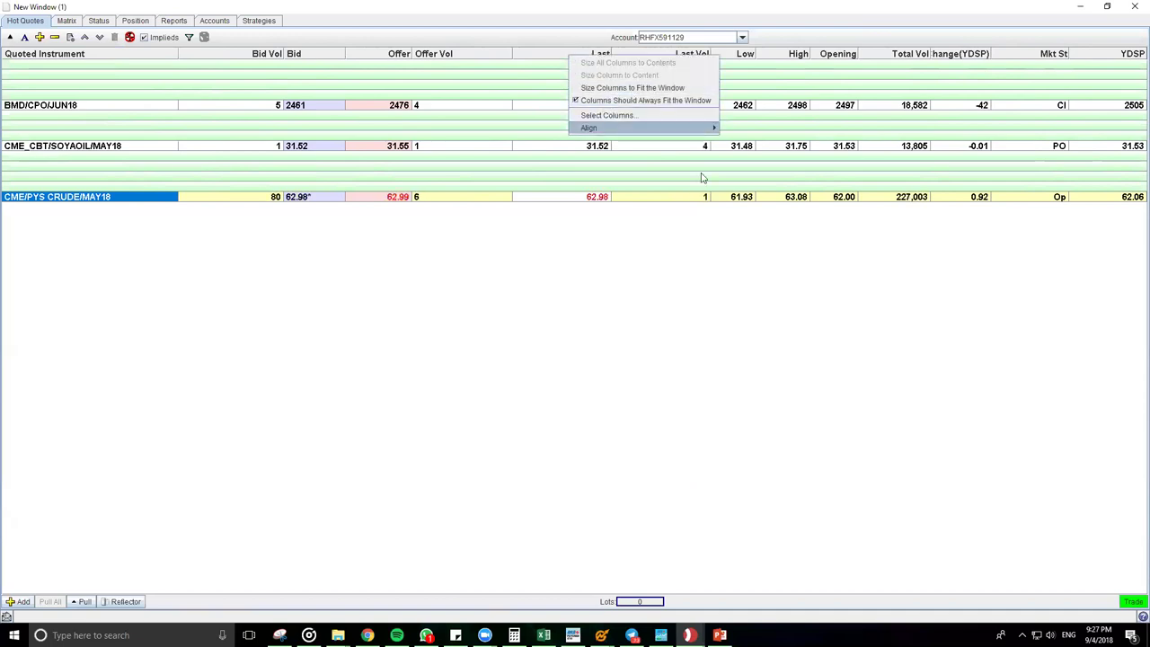
{"action": "left_click", "coordinate": [721, 303]}
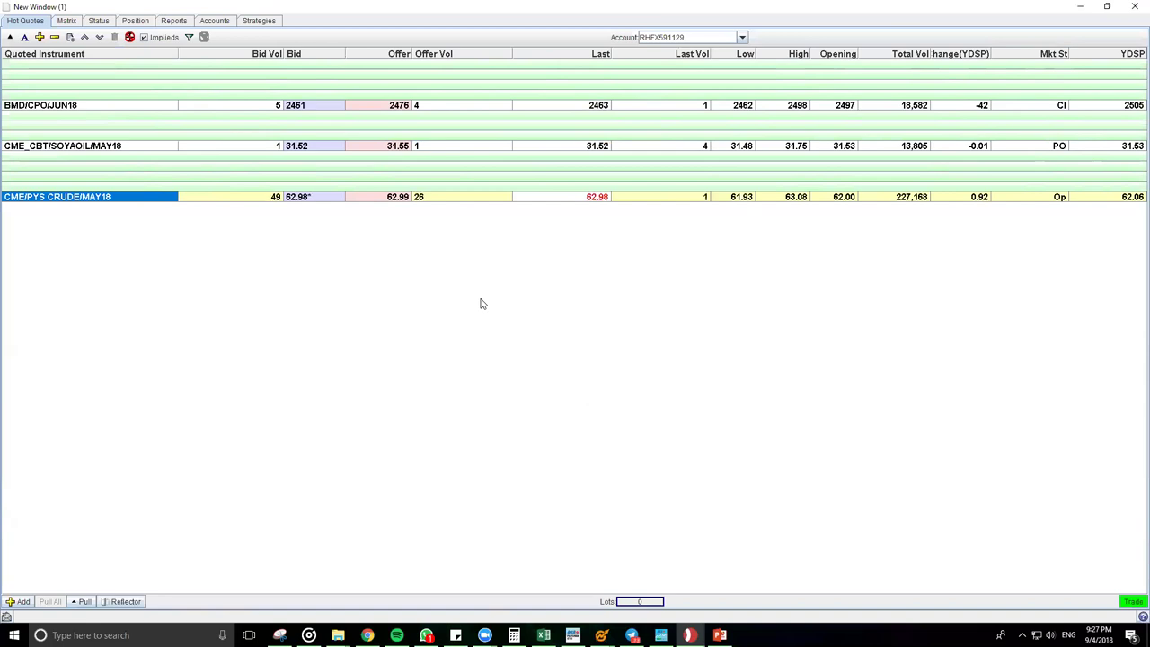
Restore the Hot Quotes window to a floating size, reposition and narrow it on the desktop, and maximize it again.
{"action": "left_click_drag", "start_coordinate": [1023, 6], "coordinate": [904, 38]}
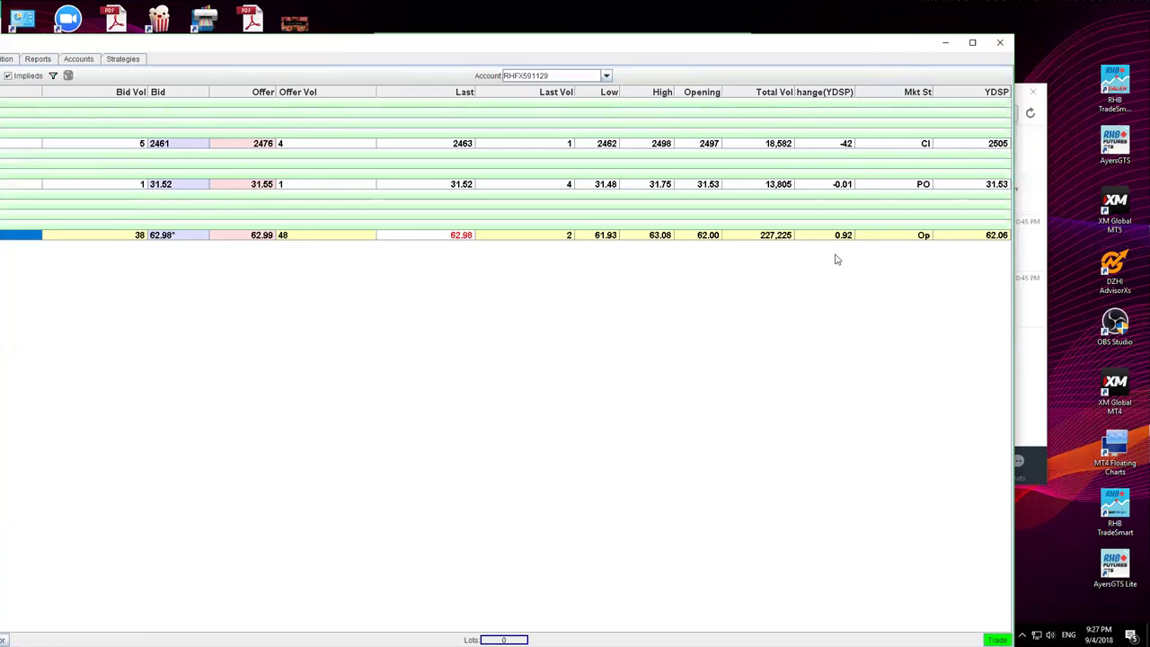
{"action": "left_click_drag", "start_coordinate": [854, 44], "coordinate": [729, 36]}
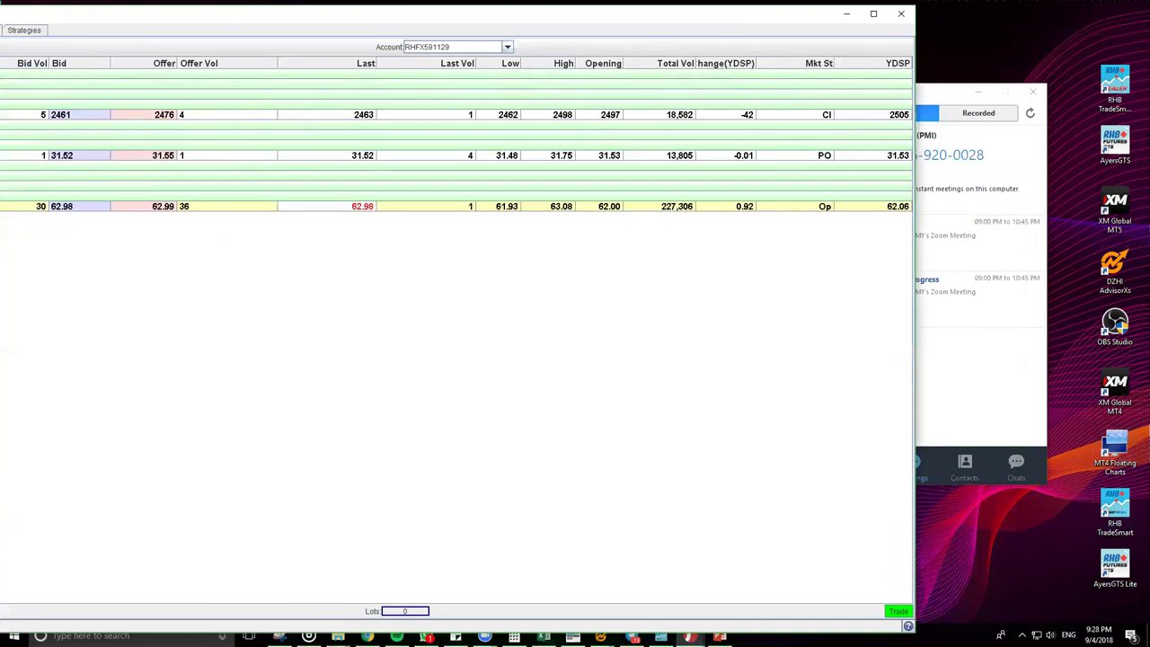
{"action": "double_click", "coordinate": [121, 5]}
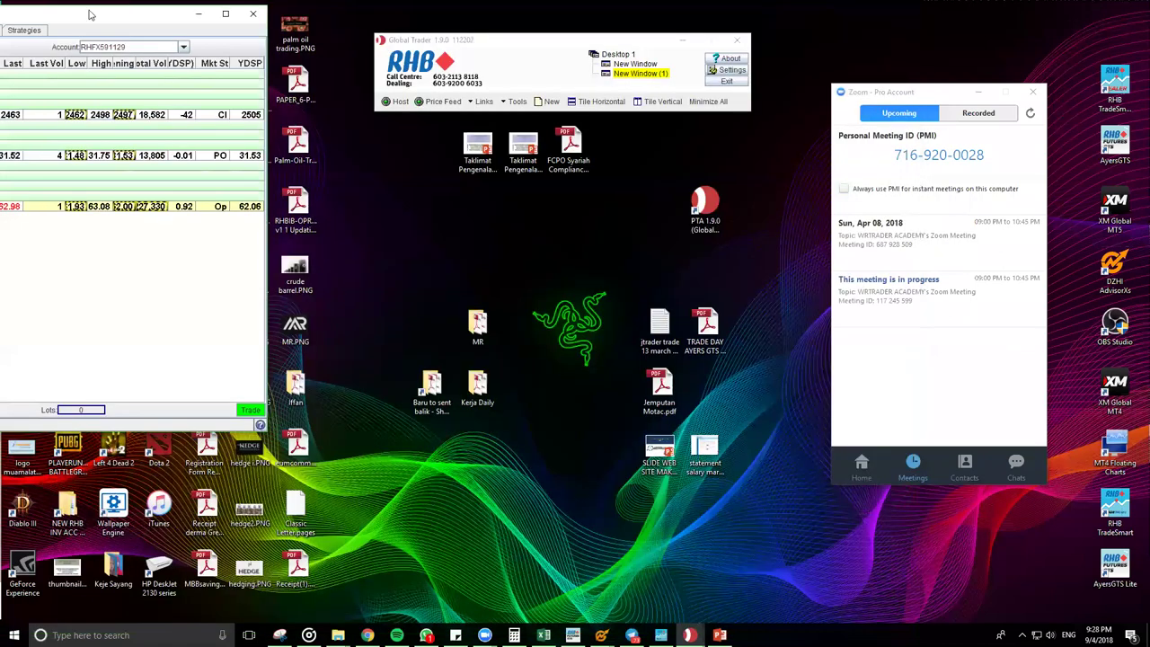
{"action": "left_click_drag", "start_coordinate": [90, 14], "coordinate": [387, 30]}
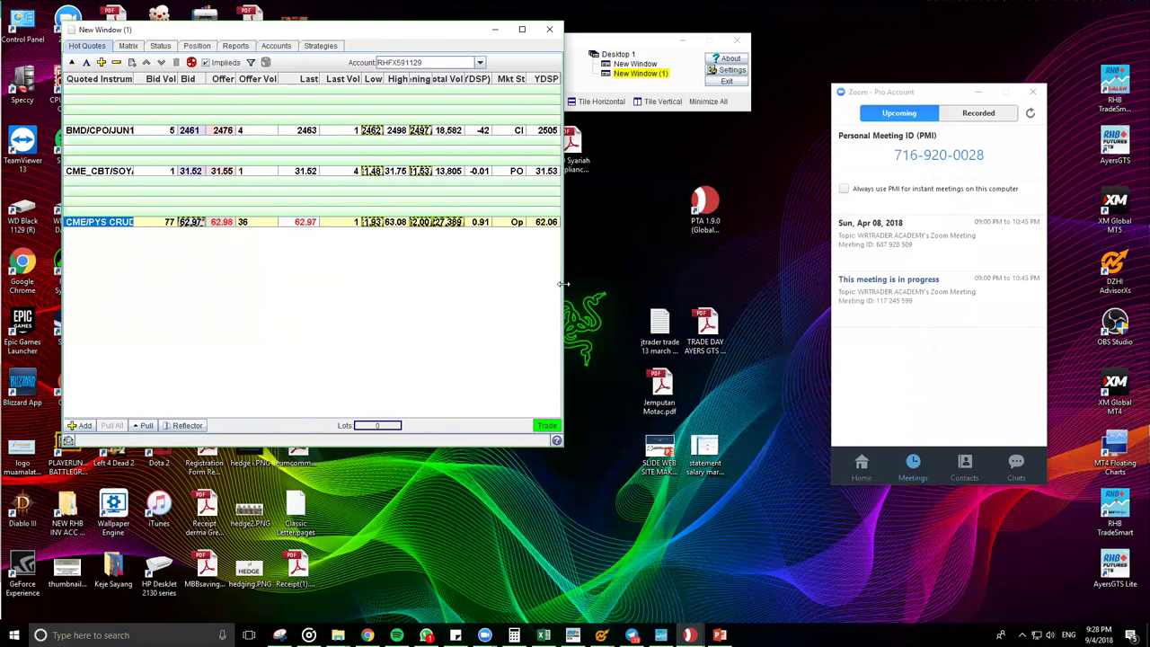
{"action": "left_click_drag", "start_coordinate": [563, 283], "coordinate": [486, 288]}
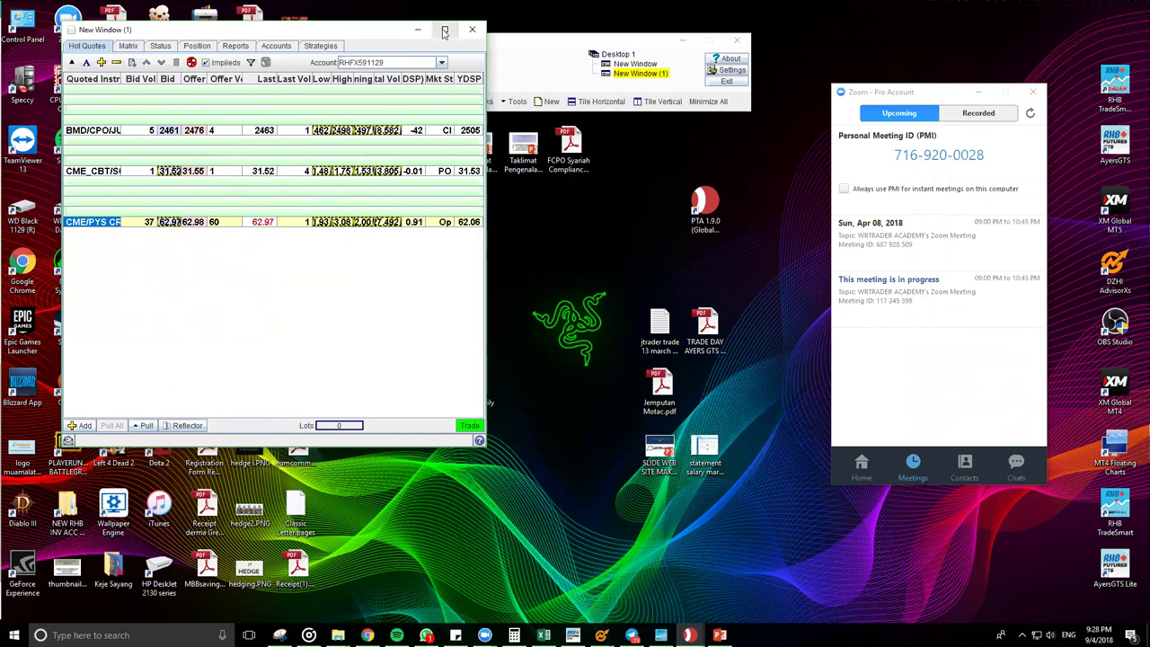
{"action": "left_click", "coordinate": [443, 32]}
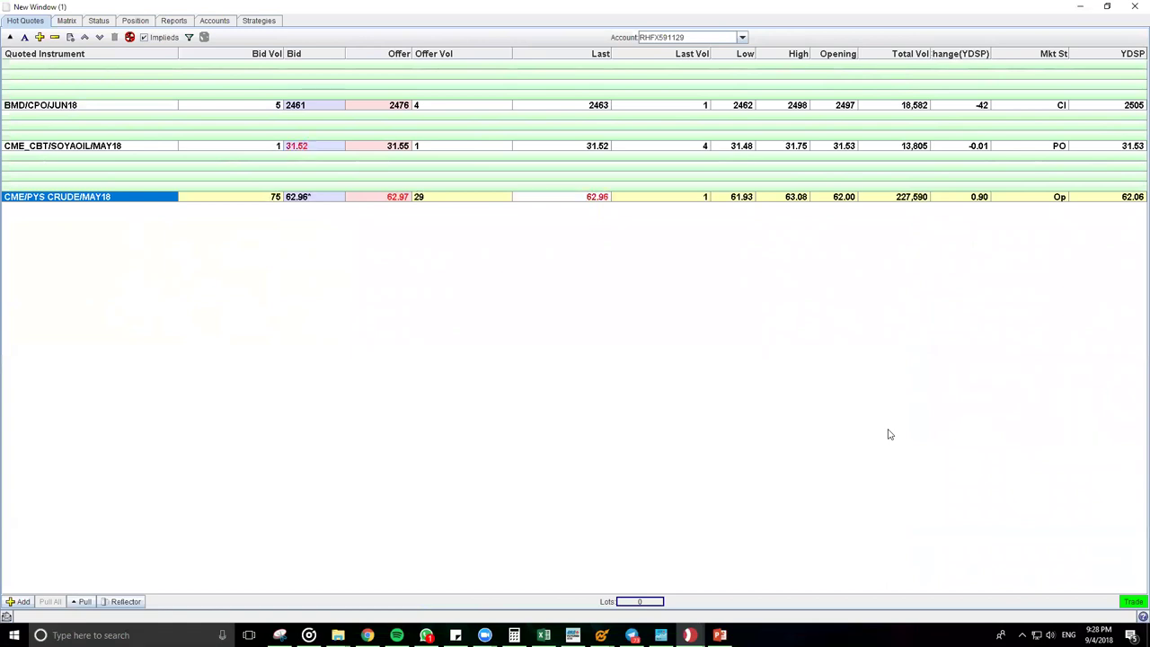
Widen the Total Vol and Change(YDSP) columns so their full headings fit.
{"action": "left_click_drag", "start_coordinate": [931, 56], "coordinate": [942, 55]}
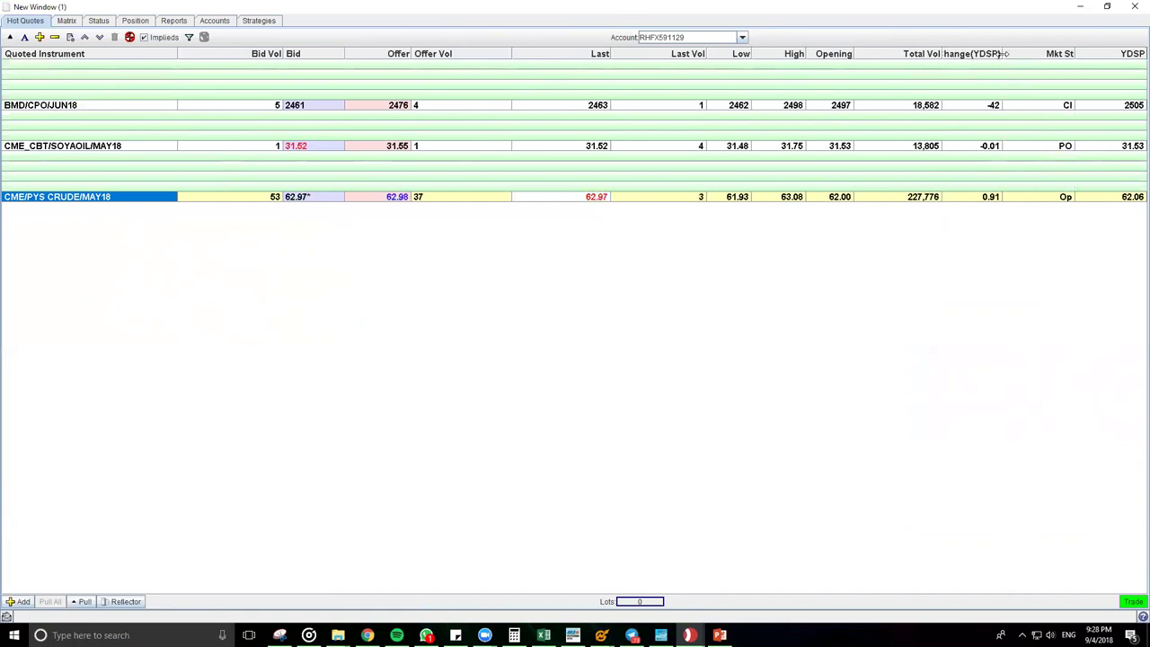
{"action": "left_click_drag", "start_coordinate": [1002, 55], "coordinate": [1013, 56]}
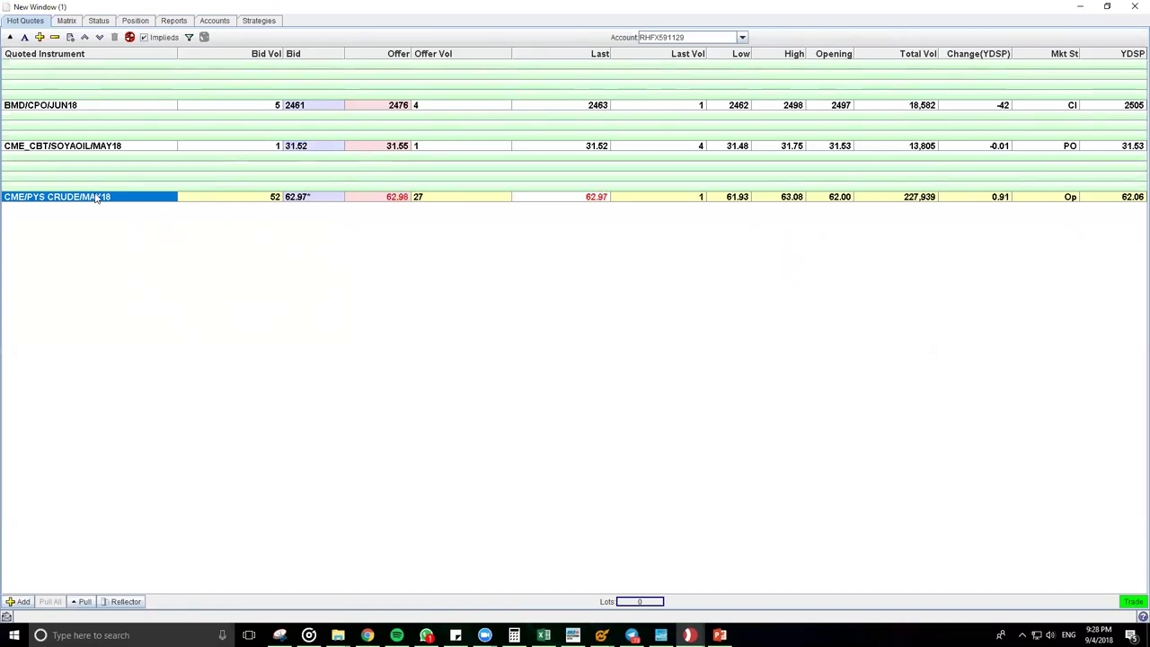
Expand the market depth of the CPO JUN18, SOYAOIL MAY18 and PYS CRUDE MAY18 contracts, and collapse all three again.
{"action": "double_click", "coordinate": [63, 106]}
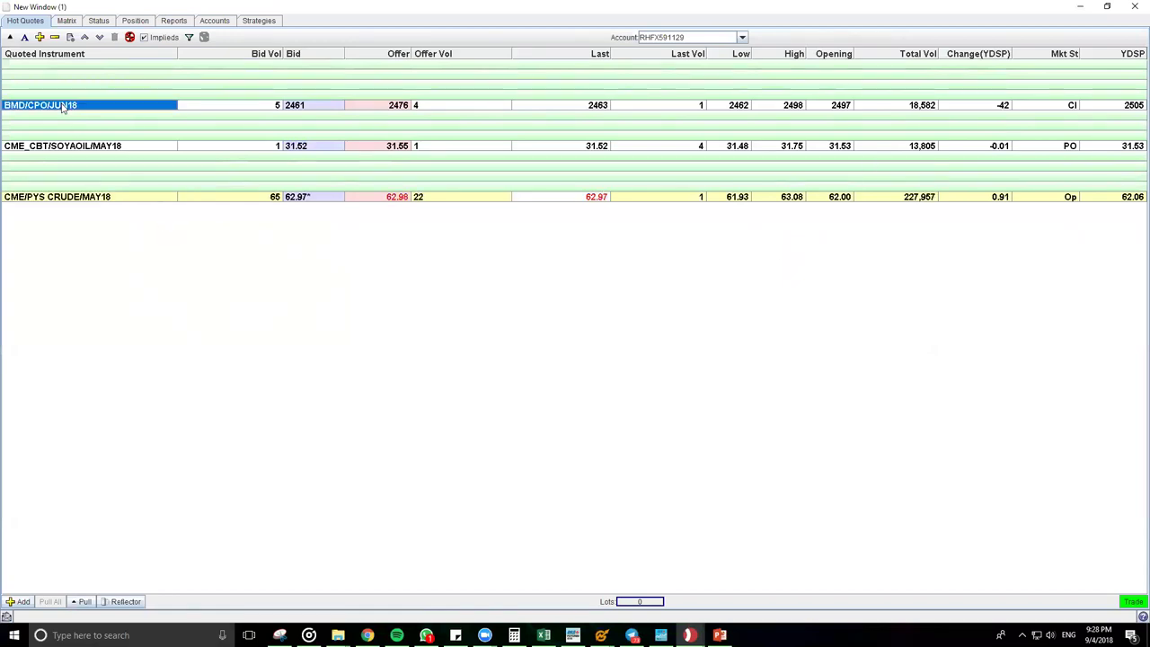
{"action": "left_click", "coordinate": [279, 170]}
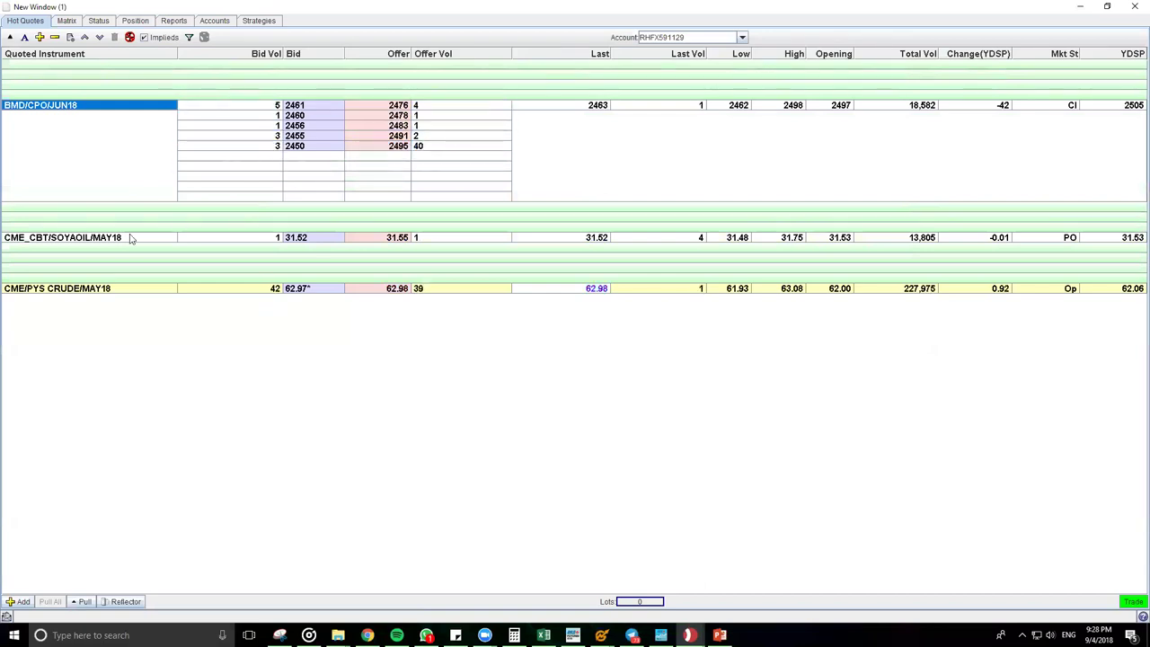
{"action": "left_click", "coordinate": [101, 240]}
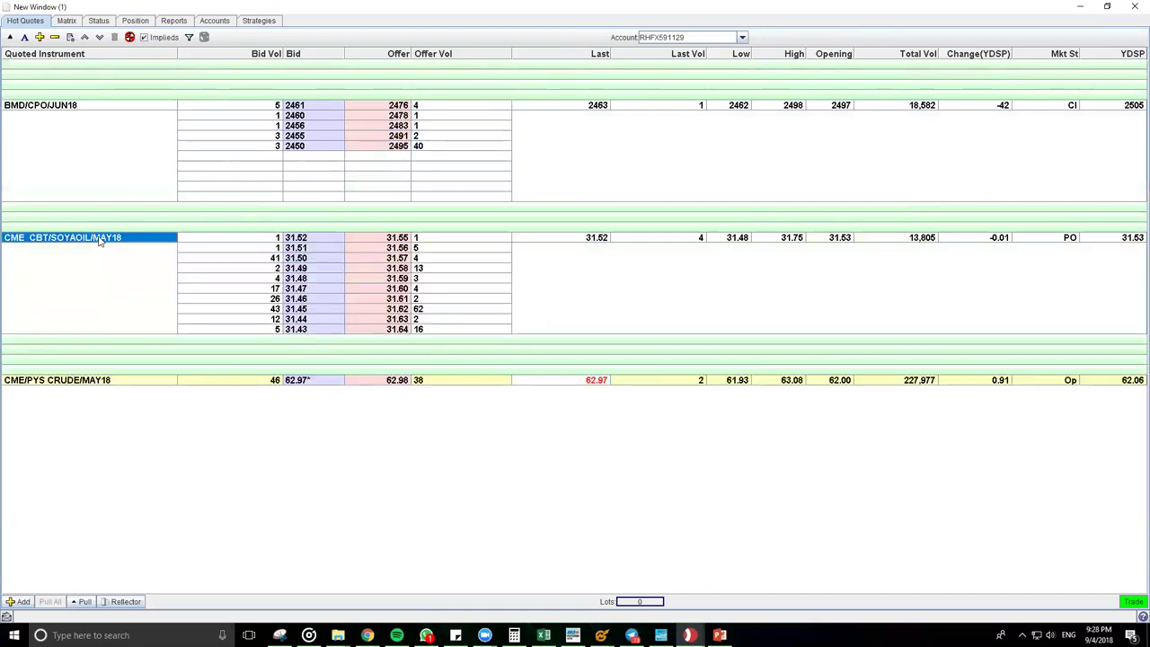
{"action": "left_click", "coordinate": [58, 382]}
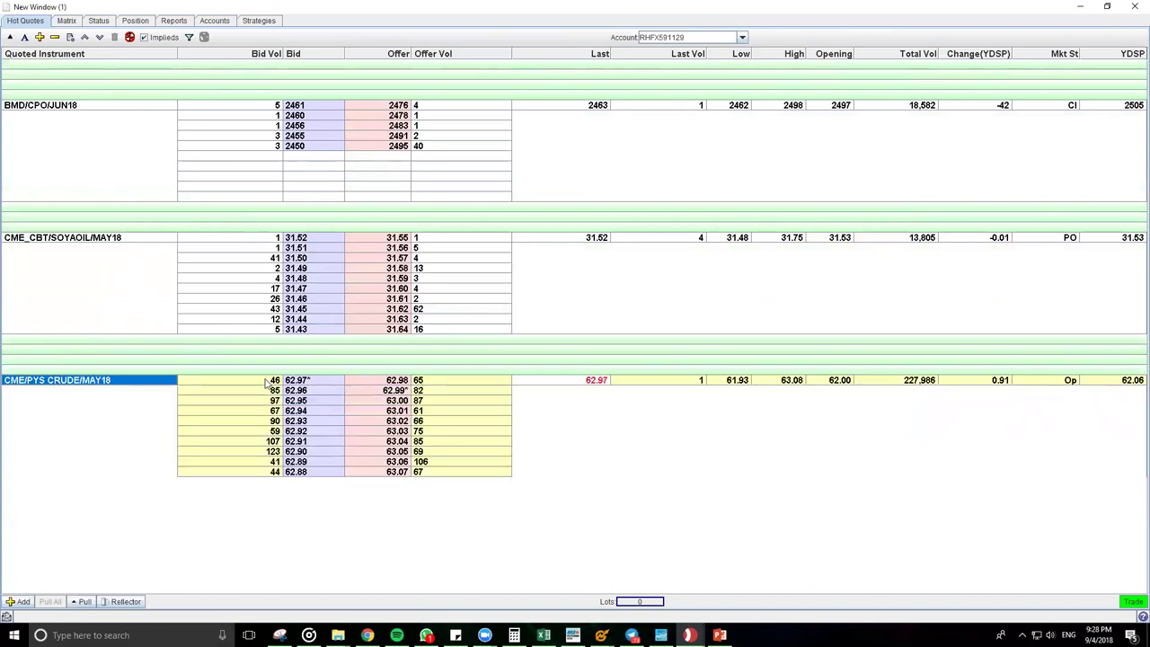
{"action": "left_click", "coordinate": [76, 379]}
{"action": "left_click", "coordinate": [93, 240]}
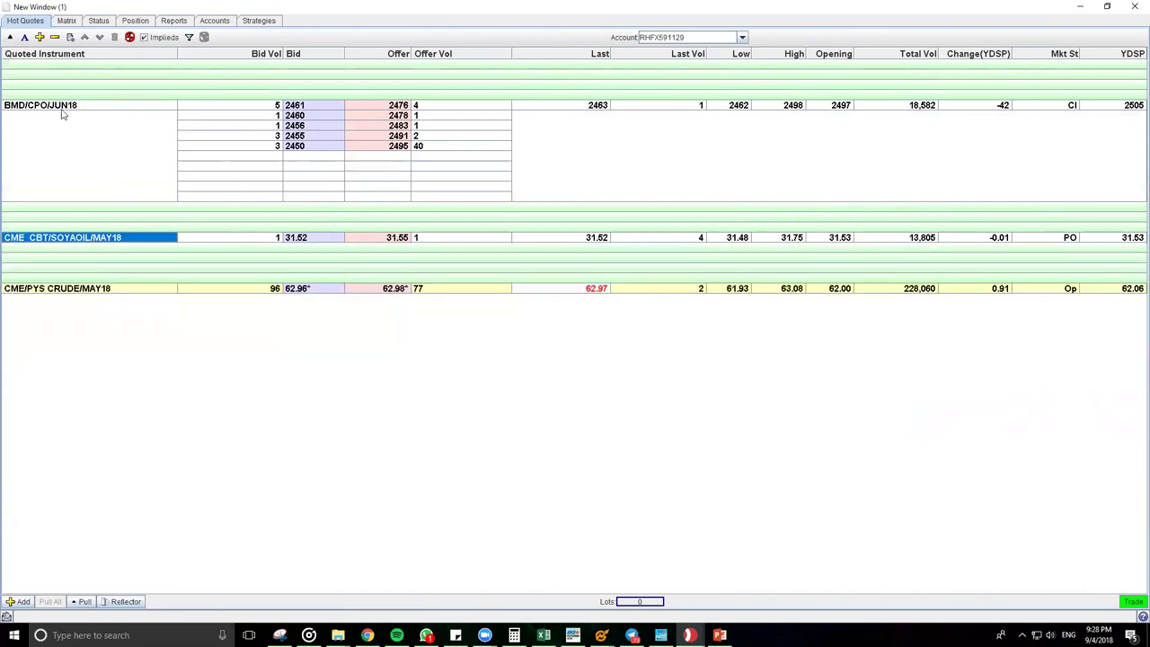
{"action": "left_click", "coordinate": [67, 106]}
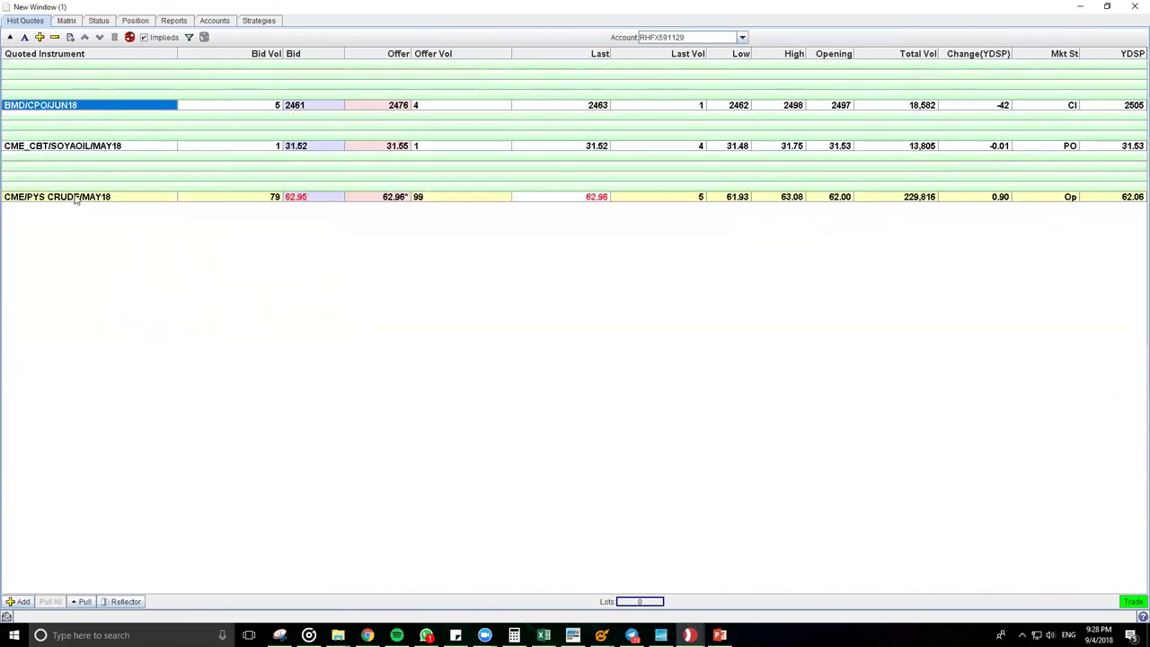
Open the Reflector price ladder for SOYAOIL MAY18, examine its bid and offer depth, and close it without saving.
{"action": "left_click", "coordinate": [80, 149]}
{"action": "left_click", "coordinate": [126, 601]}
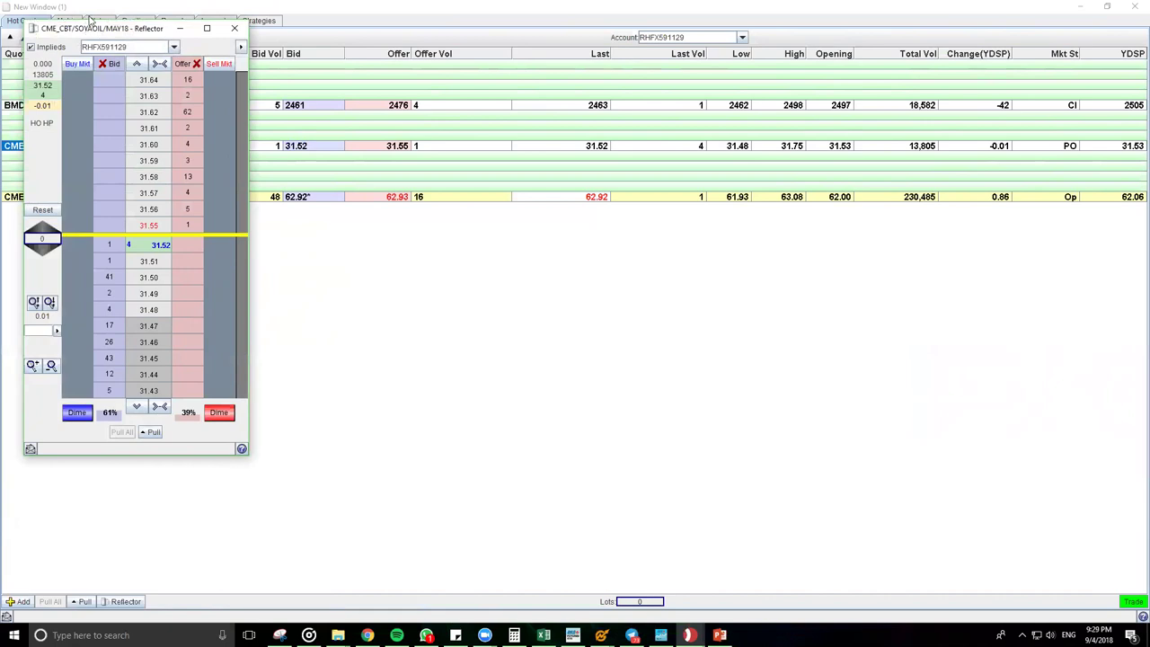
{"action": "left_click_drag", "start_coordinate": [87, 22], "coordinate": [255, 144]}
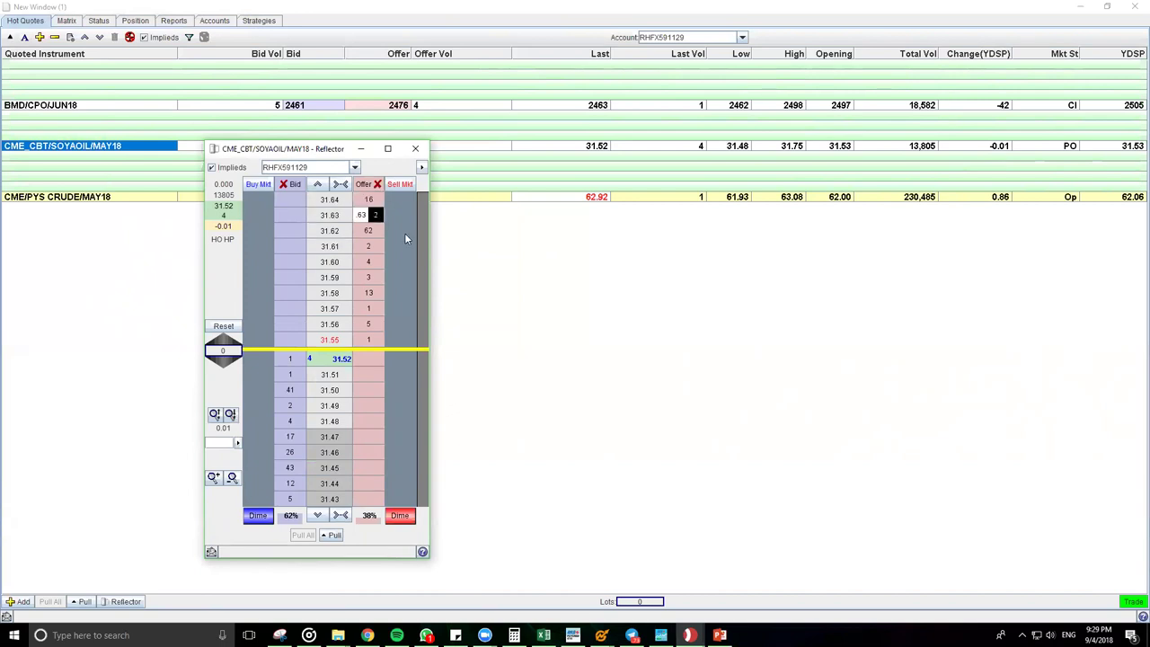
{"action": "left_click", "coordinate": [419, 148]}
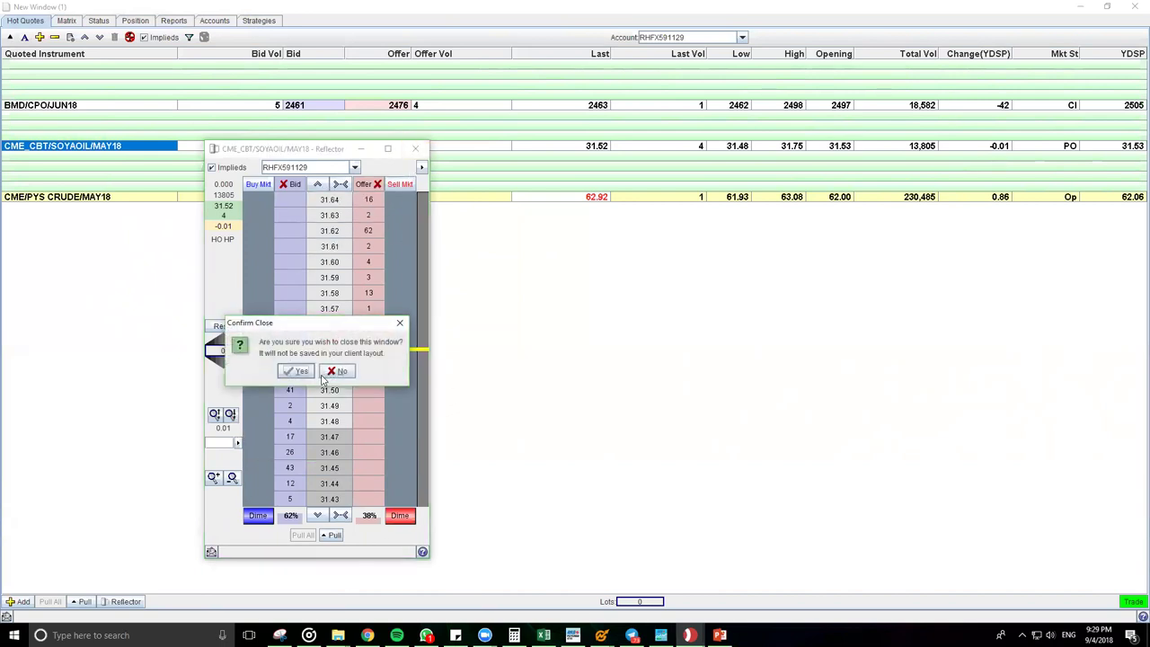
{"action": "left_click", "coordinate": [290, 375]}
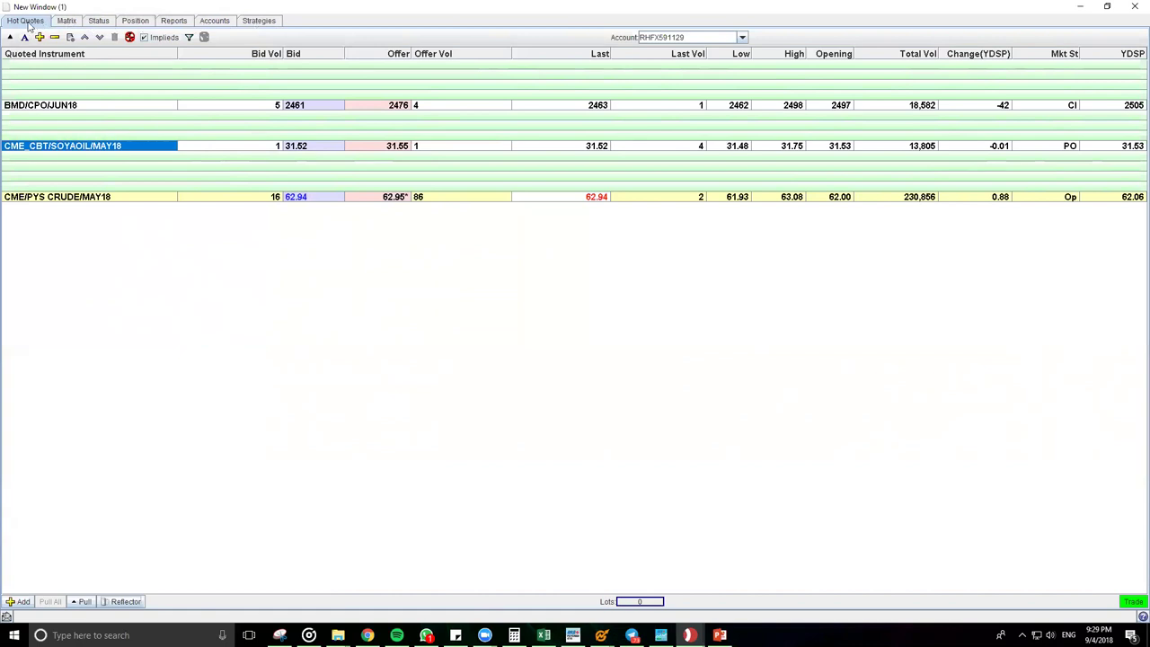
View the Status and Position pages of the window and return to the Hot Quotes list.
{"action": "left_click", "coordinate": [98, 23]}
{"action": "left_click", "coordinate": [130, 24]}
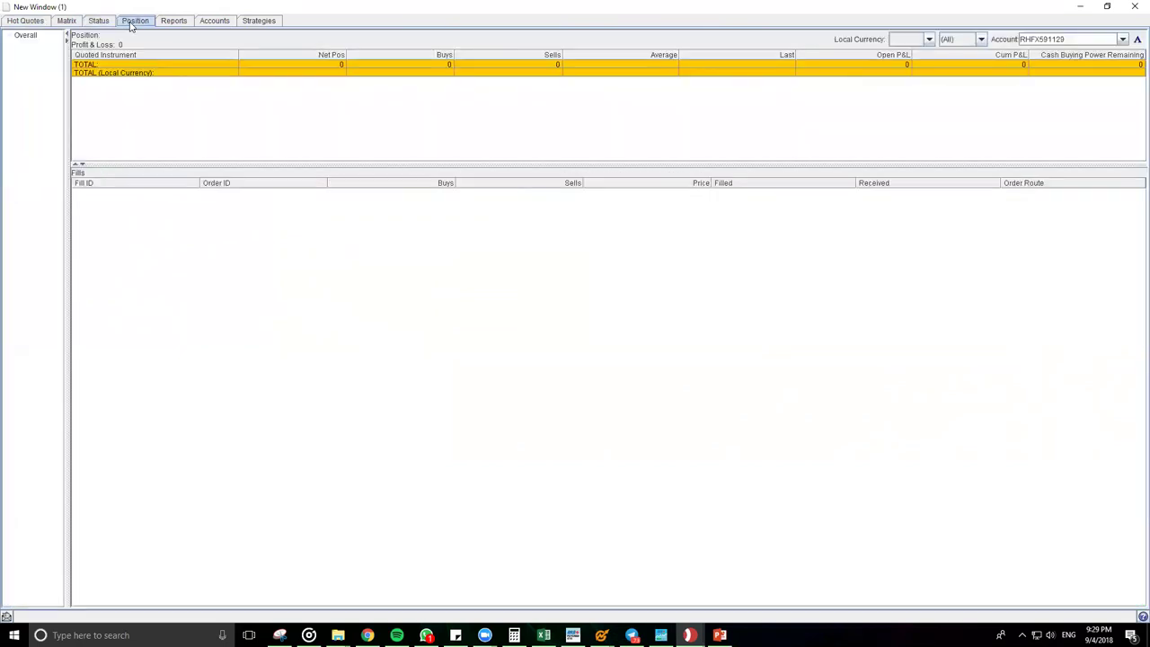
{"action": "left_click", "coordinate": [18, 23]}
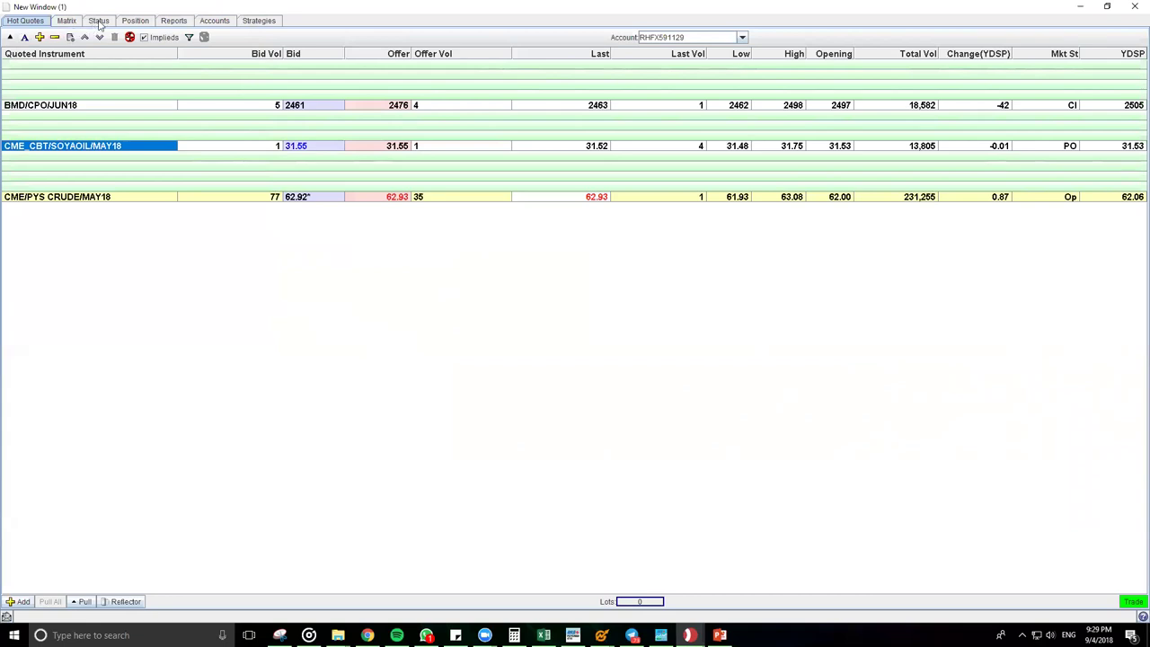